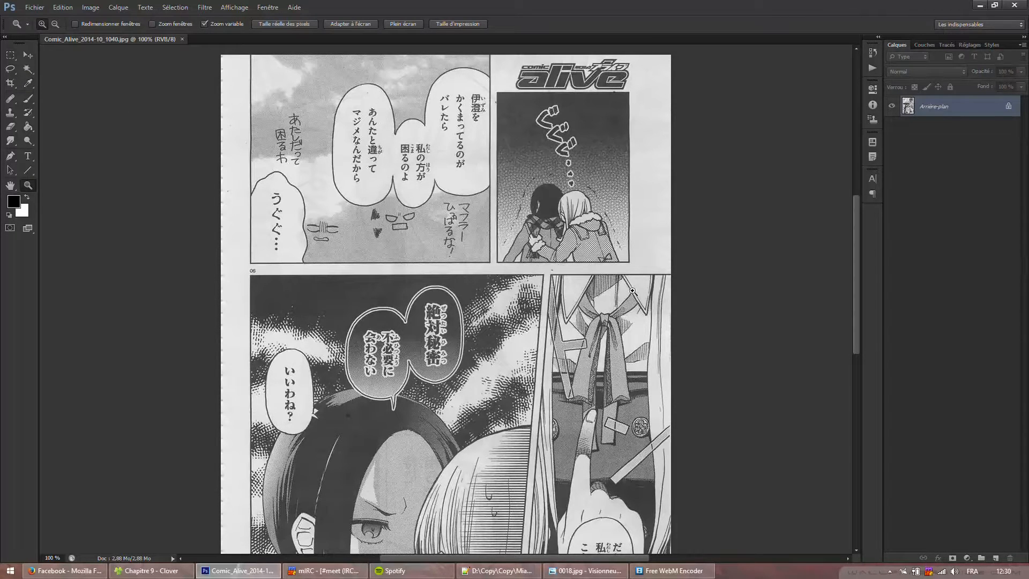
Inspect the commands and Levels settings recorded in the Ano script
{"action": "left_click", "coordinate": [872, 68]}
{"action": "scroll", "coordinate": [782, 267], "scroll_direction": "down", "scroll_amount": 2}
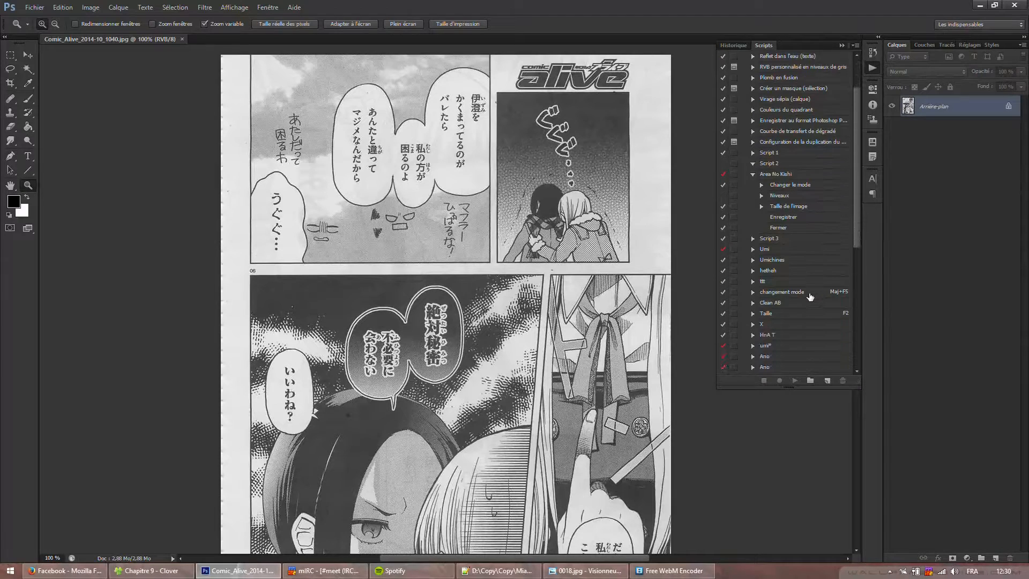
{"action": "left_click", "coordinate": [753, 270]}
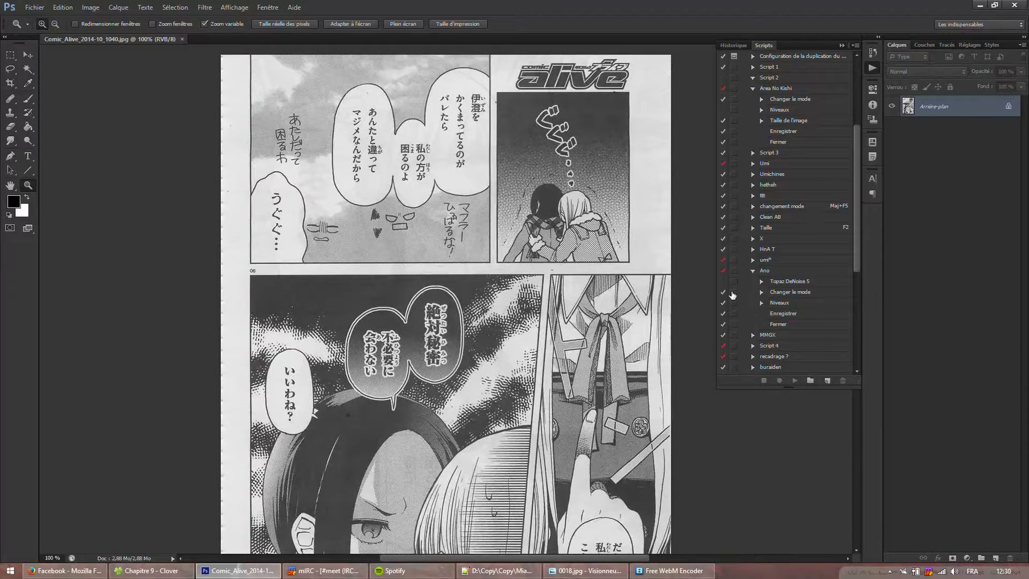
{"action": "left_click", "coordinate": [762, 304]}
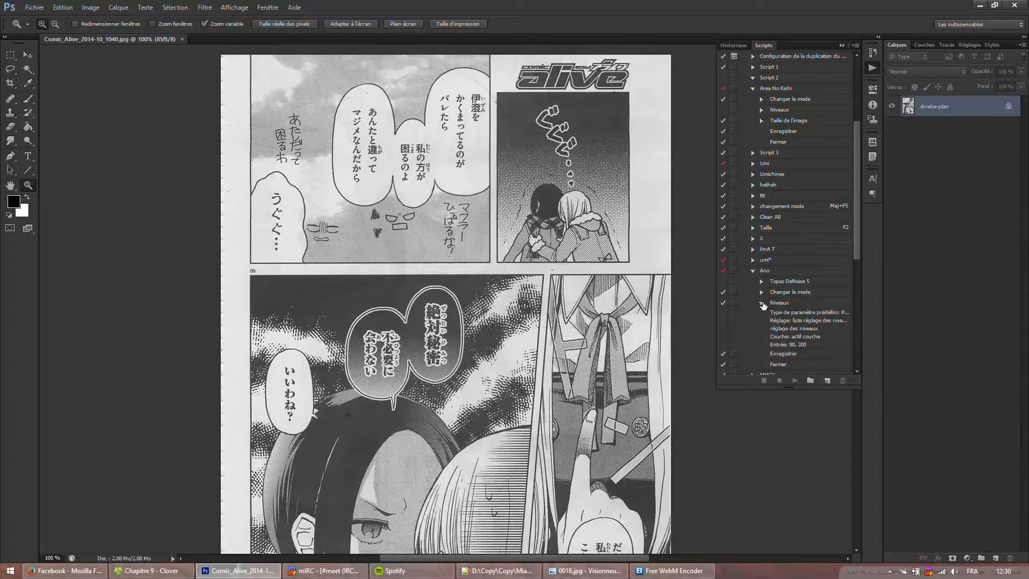
{"action": "left_click", "coordinate": [761, 303]}
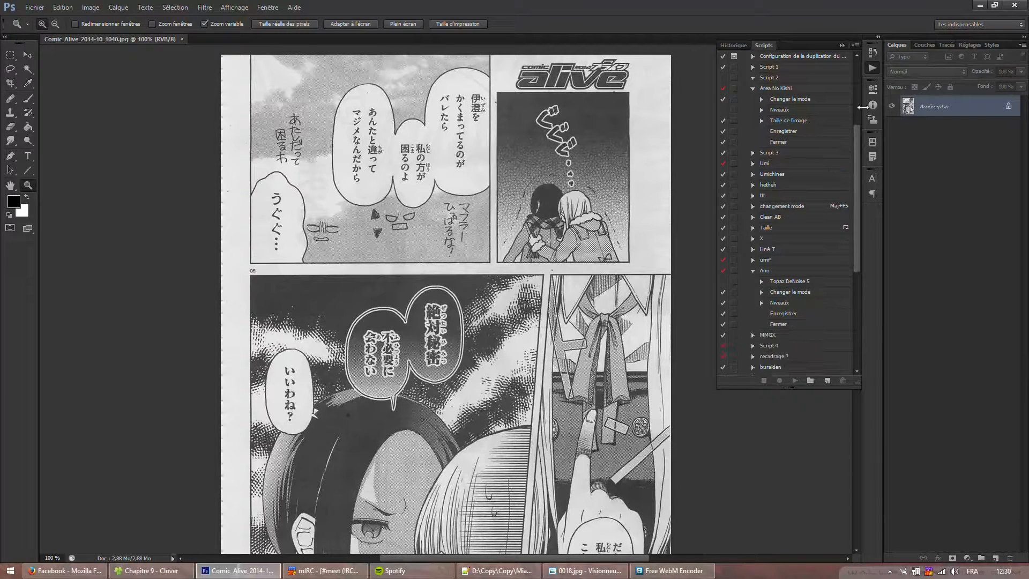
{"action": "left_click", "coordinate": [871, 68]}
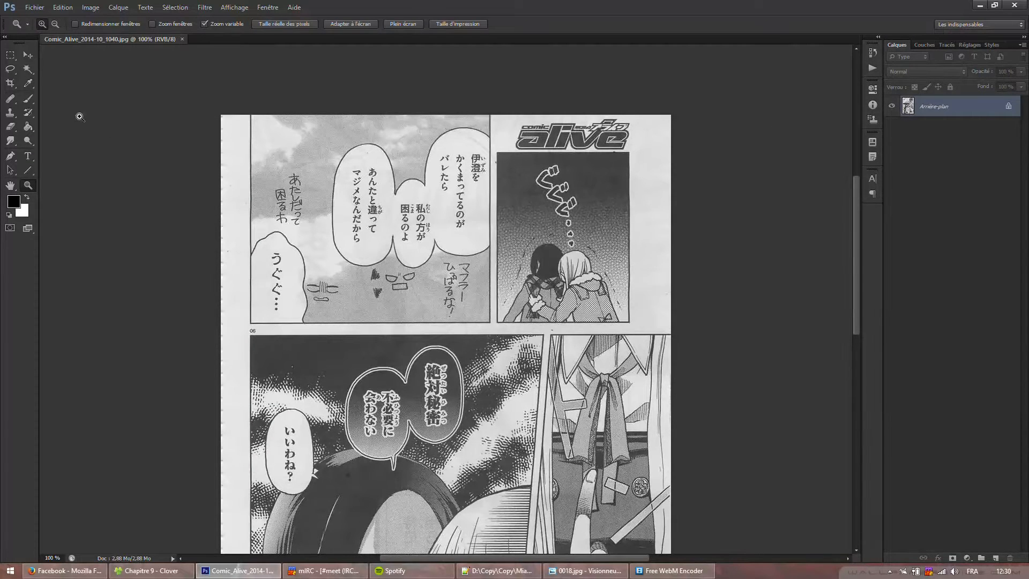
Activate the Rectangular Marquee and examine the panel borders across the page for tilt
{"action": "left_click", "coordinate": [9, 55]}
{"action": "scroll", "coordinate": [149, 326], "scroll_direction": "down", "scroll_amount": 5}
{"action": "scroll", "coordinate": [162, 300], "scroll_direction": "up", "scroll_amount": 6}
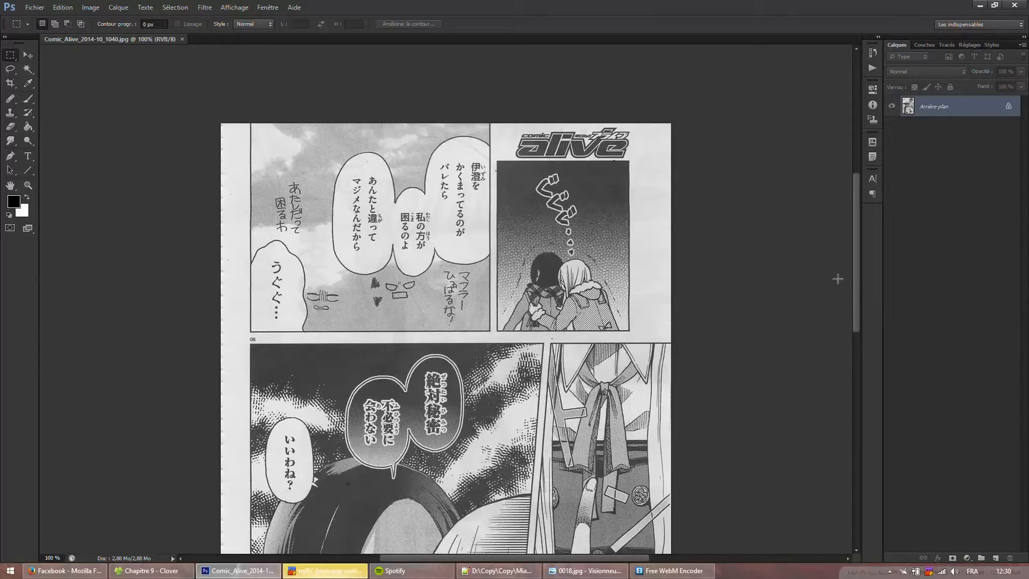
{"action": "scroll", "coordinate": [774, 304], "scroll_direction": "down", "scroll_amount": 3}
{"action": "scroll", "coordinate": [588, 407], "scroll_direction": "down", "scroll_amount": 6}
{"action": "scroll", "coordinate": [530, 323], "scroll_direction": "up", "scroll_amount": 5}
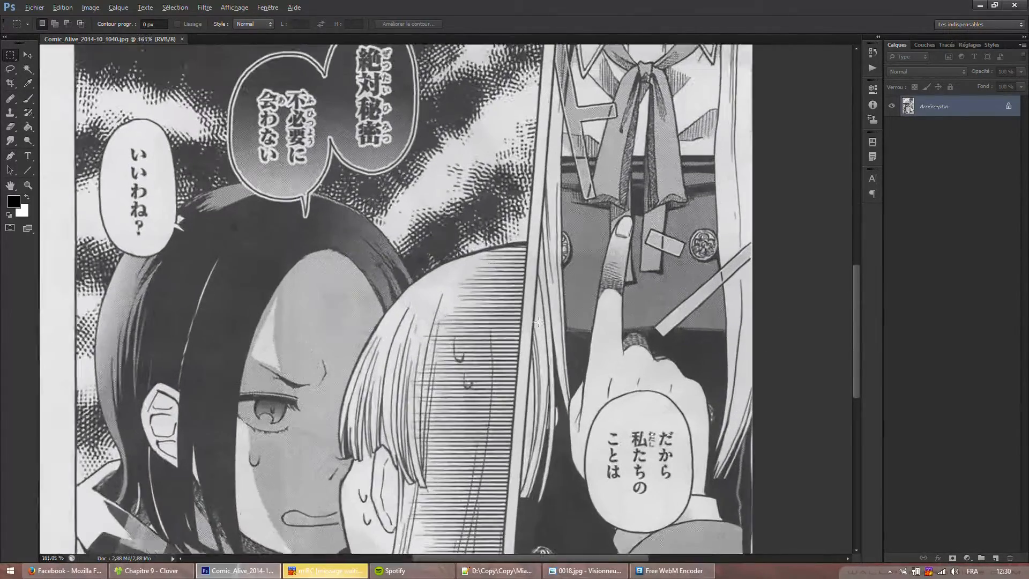
{"action": "scroll", "coordinate": [530, 323], "scroll_direction": "up", "scroll_amount": 2}
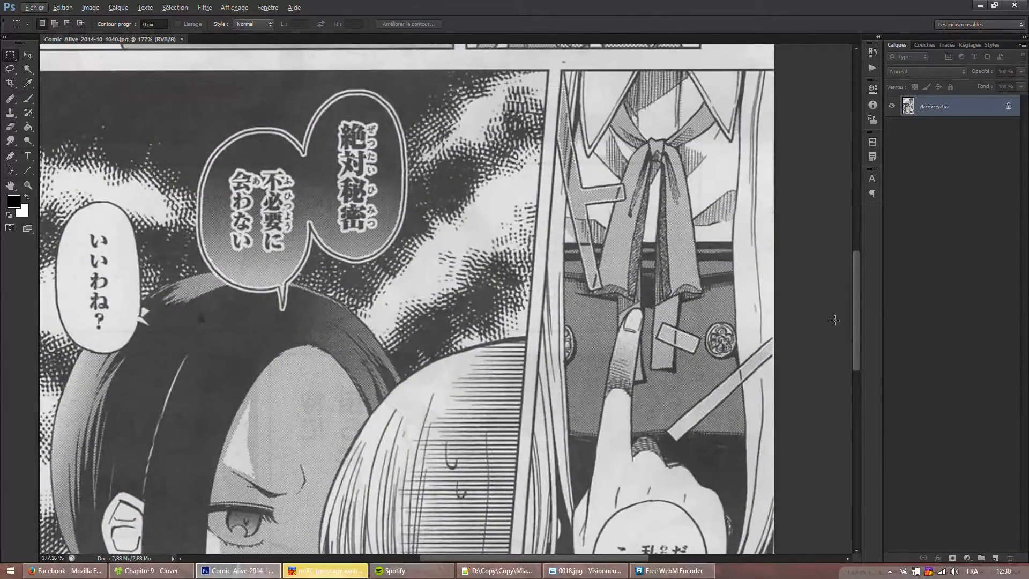
{"action": "left_click_drag", "start_coordinate": [859, 309], "coordinate": [862, 316]}
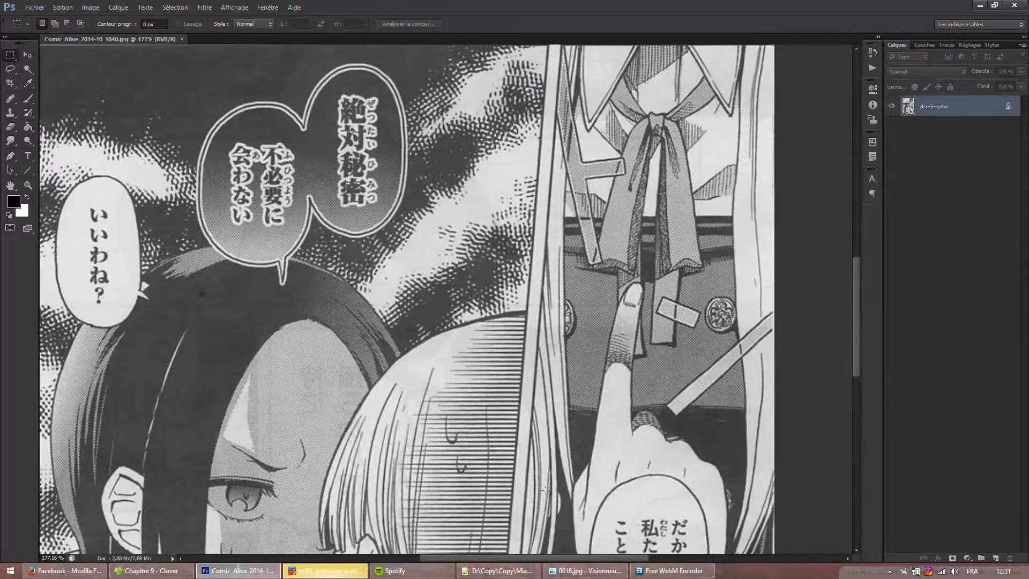
{"action": "mouse_move", "coordinate": [519, 557]}
{"action": "left_mouse_down"}
{"action": "mouse_move", "coordinate": [483, 558]}
{"action": "mouse_move", "coordinate": [514, 559]}
{"action": "mouse_move", "coordinate": [504, 557]}
{"action": "left_mouse_up"}
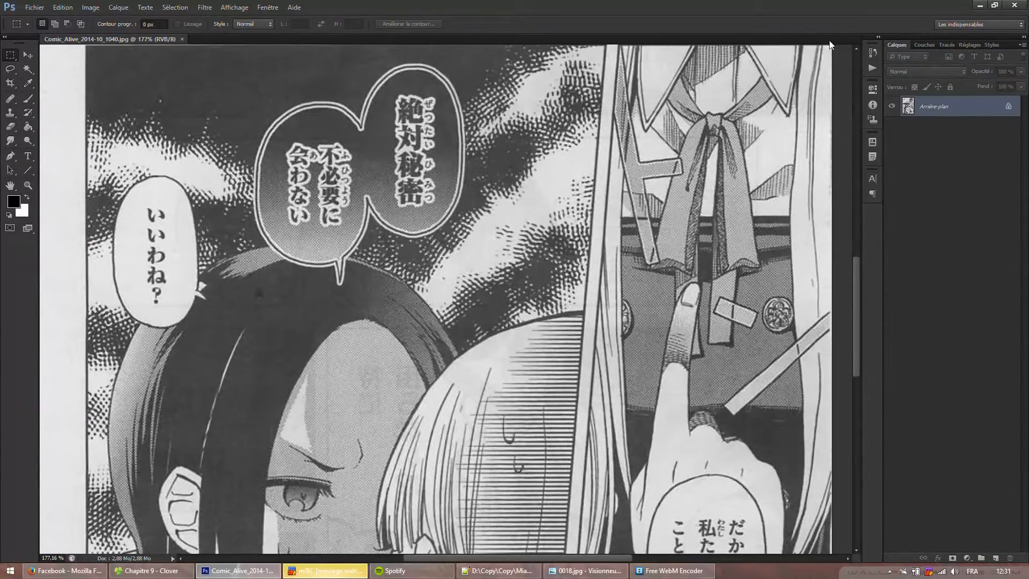
Select the entire page image
{"action": "scroll", "coordinate": [158, 185], "scroll_direction": "down", "scroll_amount": 8}
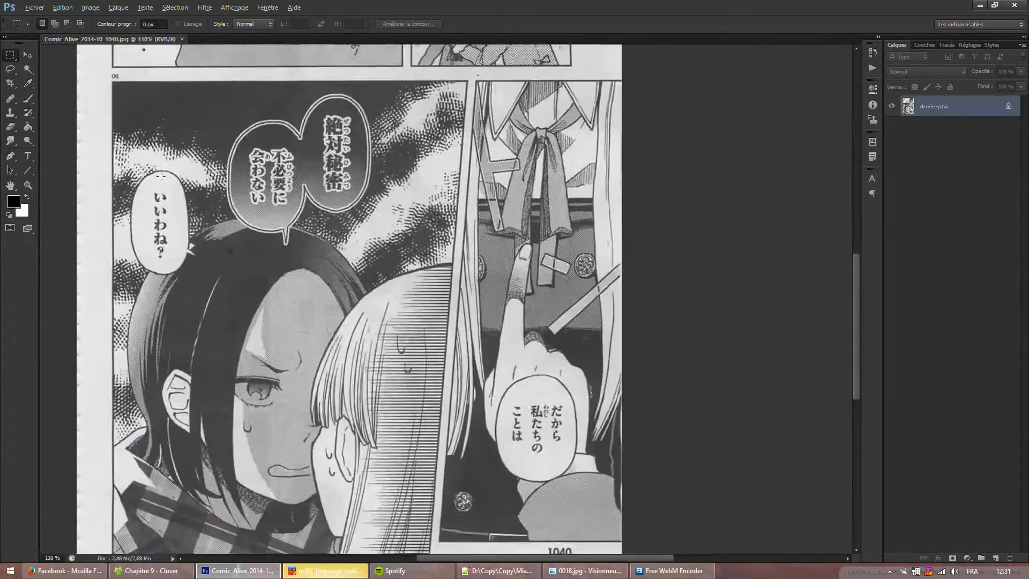
{"action": "scroll", "coordinate": [158, 185], "scroll_direction": "down", "scroll_amount": 3}
{"action": "key", "text": "ctrl+a"}
{"action": "scroll", "coordinate": [471, 268], "scroll_direction": "up", "scroll_amount": 4}
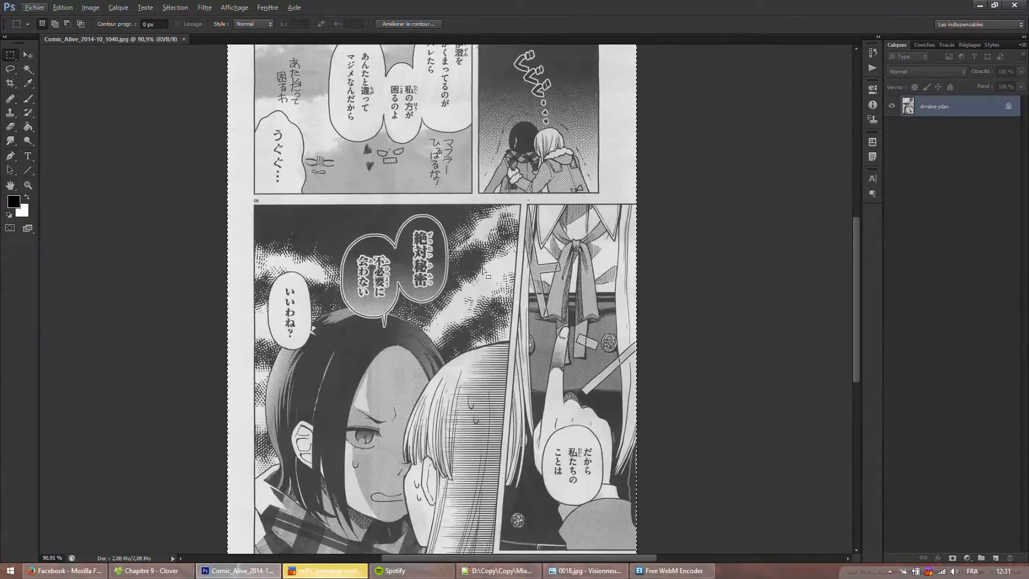
{"action": "right_click", "coordinate": [482, 270]}
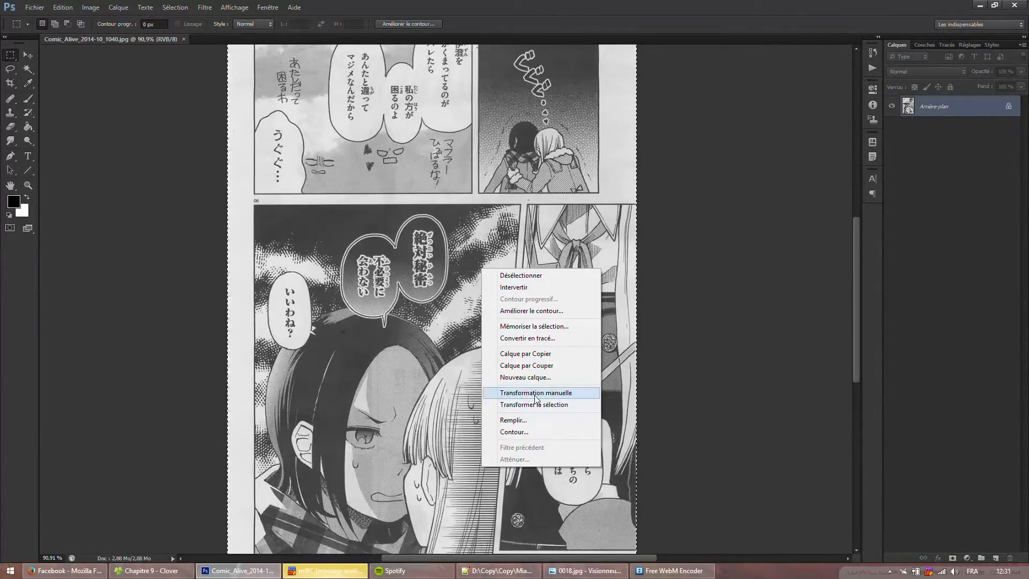
{"action": "left_click", "coordinate": [536, 393]}
{"action": "scroll", "coordinate": [612, 224], "scroll_direction": "up", "scroll_amount": 5}
{"action": "scroll", "coordinate": [612, 177], "scroll_direction": "up", "scroll_amount": 5}
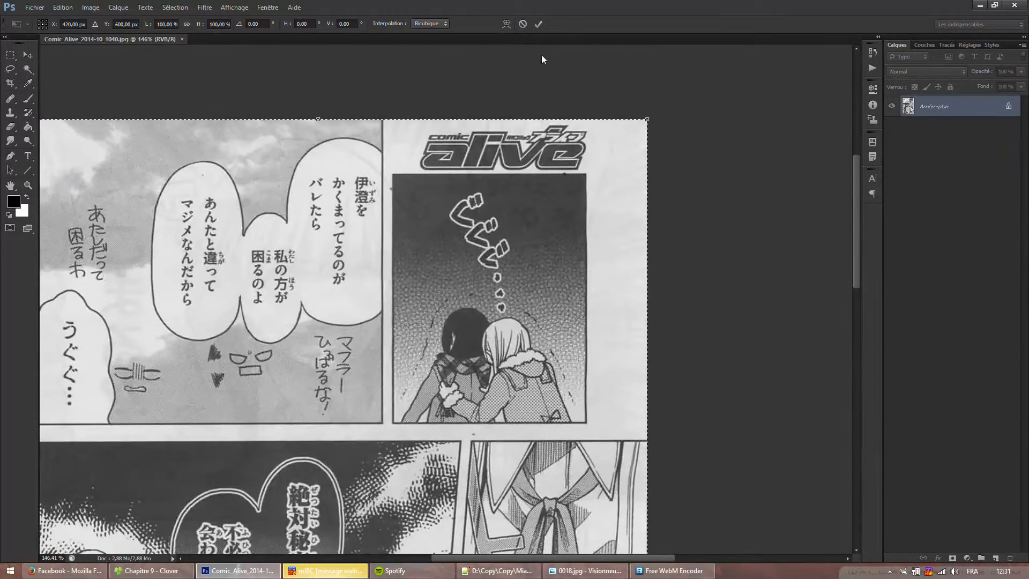
{"action": "left_click", "coordinate": [524, 25]}
{"action": "key", "text": "ctrl+0"}
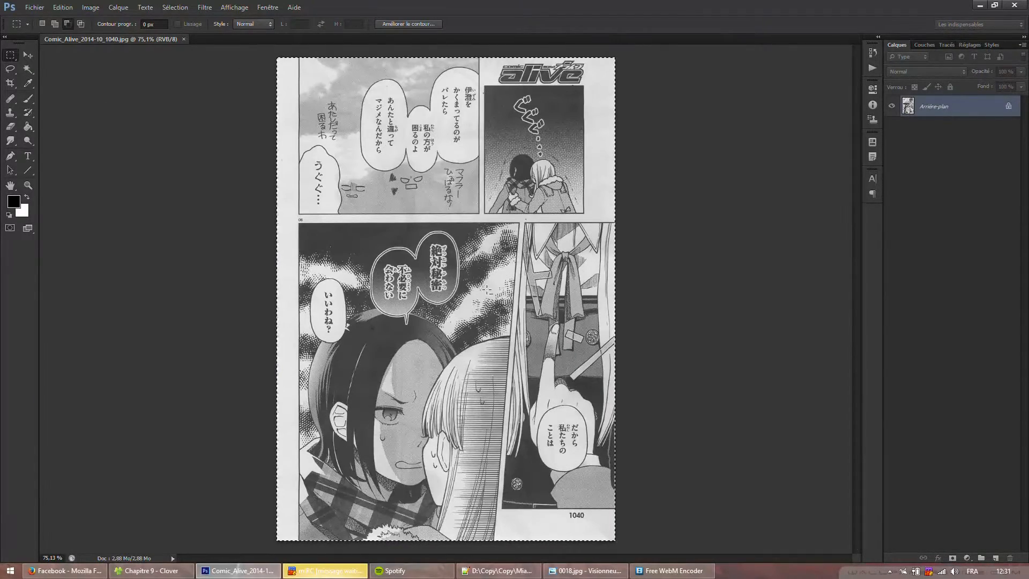
Rotate the selected page clockwise by about 0.05° with Free Transform and apply the rotation
{"action": "key", "text": "alt"}
{"action": "scroll", "coordinate": [555, 111], "scroll_direction": "up", "scroll_amount": 5}
{"action": "right_click", "coordinate": [572, 196]}
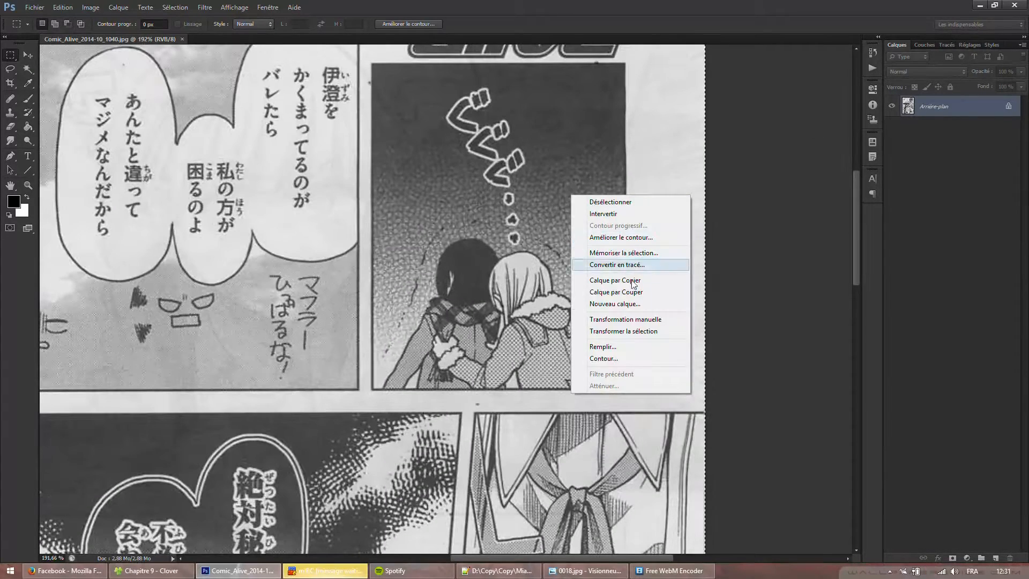
{"action": "left_click", "coordinate": [624, 319]}
{"action": "scroll", "coordinate": [713, 84], "scroll_direction": "up", "scroll_amount": 3}
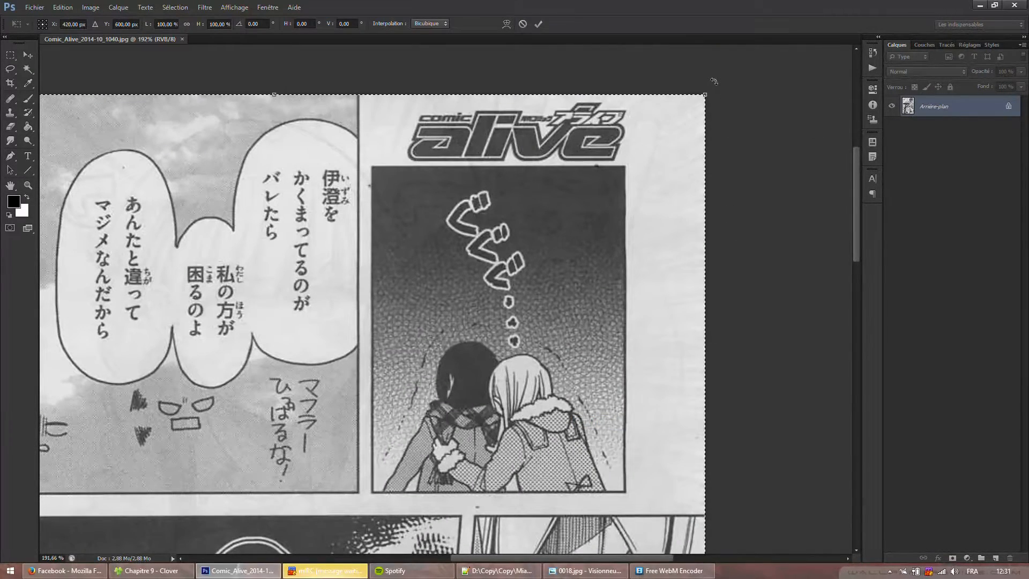
{"action": "left_click_drag", "start_coordinate": [716, 80], "coordinate": [735, 55]}
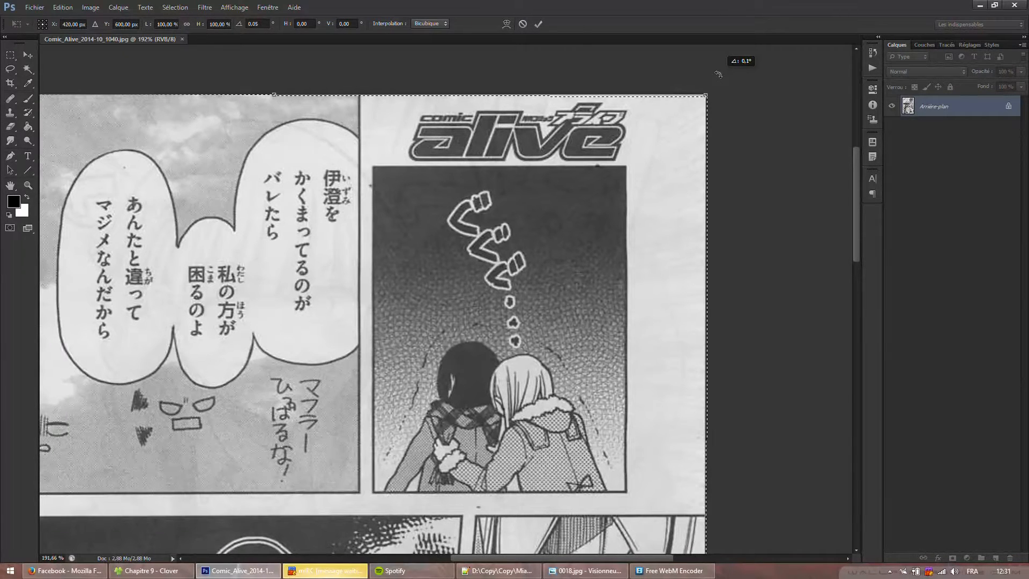
{"action": "left_click", "coordinate": [540, 22]}
Check the panel borders again and rotate the whole page a further 0.20° clockwise with Free Transform
{"action": "scroll", "coordinate": [474, 389], "scroll_direction": "down", "scroll_amount": 10}
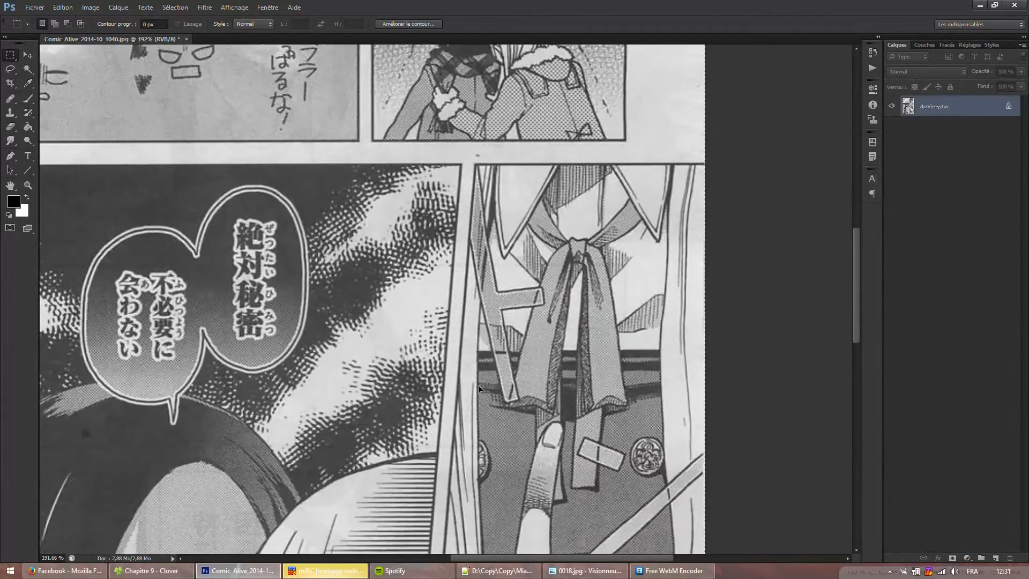
{"action": "scroll", "coordinate": [479, 381], "scroll_direction": "down", "scroll_amount": 2}
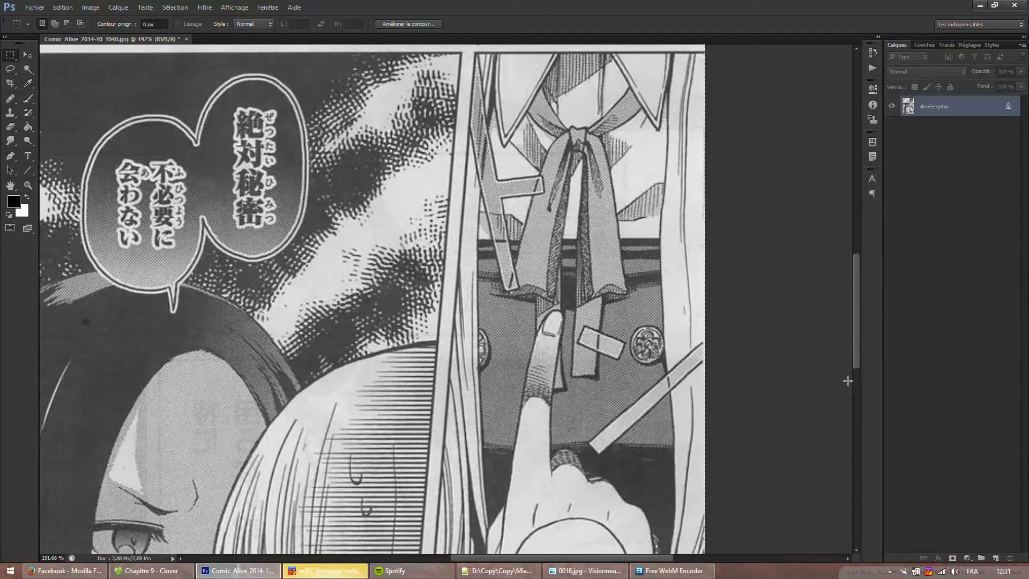
{"action": "left_click_drag", "start_coordinate": [858, 360], "coordinate": [857, 361]}
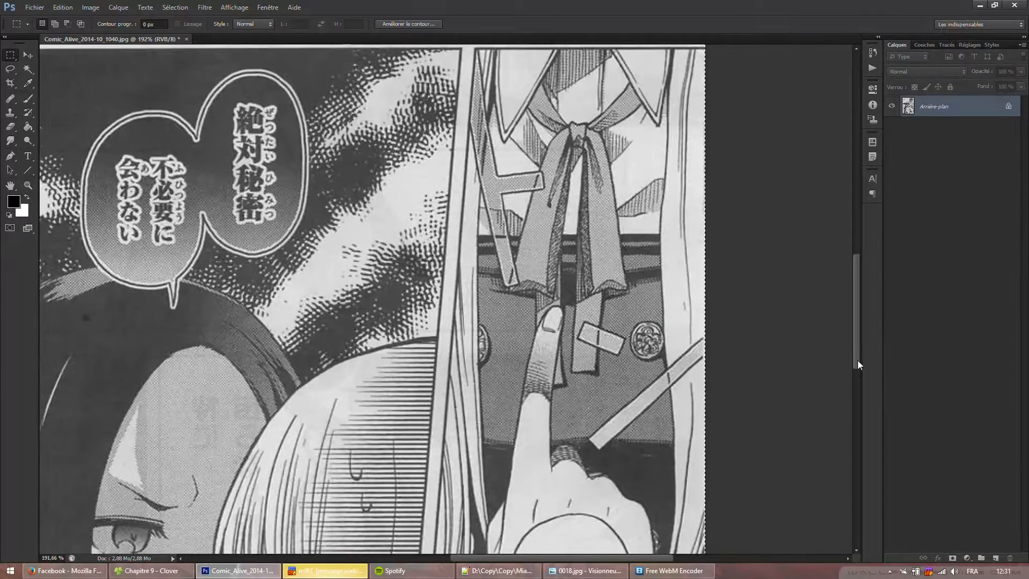
{"action": "left_click_drag", "start_coordinate": [530, 557], "coordinate": [511, 546]}
{"action": "key", "text": "ctrl+0"}
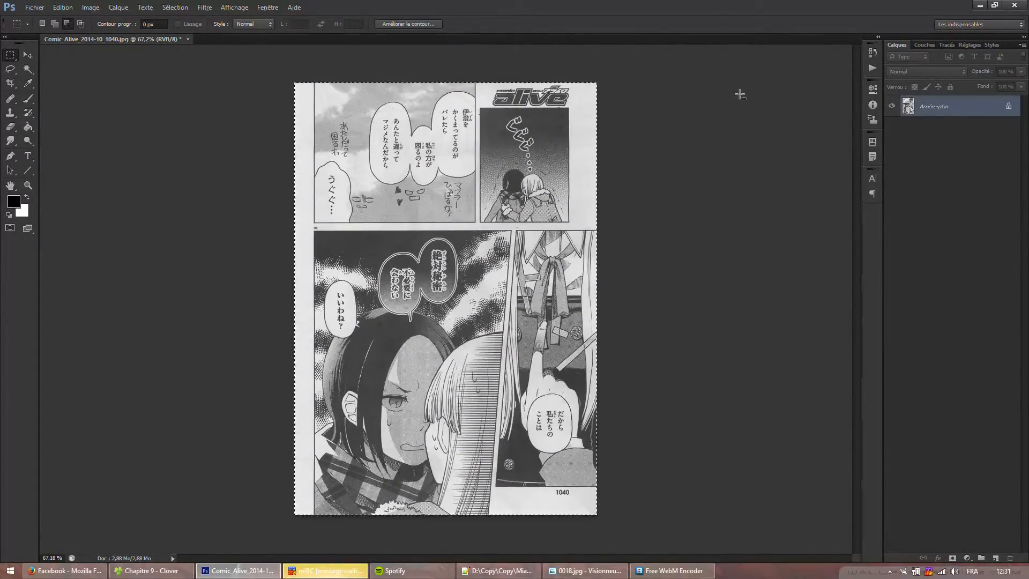
{"action": "scroll", "coordinate": [650, 93], "scroll_direction": "up", "scroll_amount": 4}
{"action": "scroll", "coordinate": [538, 114], "scroll_direction": "up", "scroll_amount": 3}
{"action": "right_click", "coordinate": [546, 142]}
{"action": "left_click", "coordinate": [490, 173]}
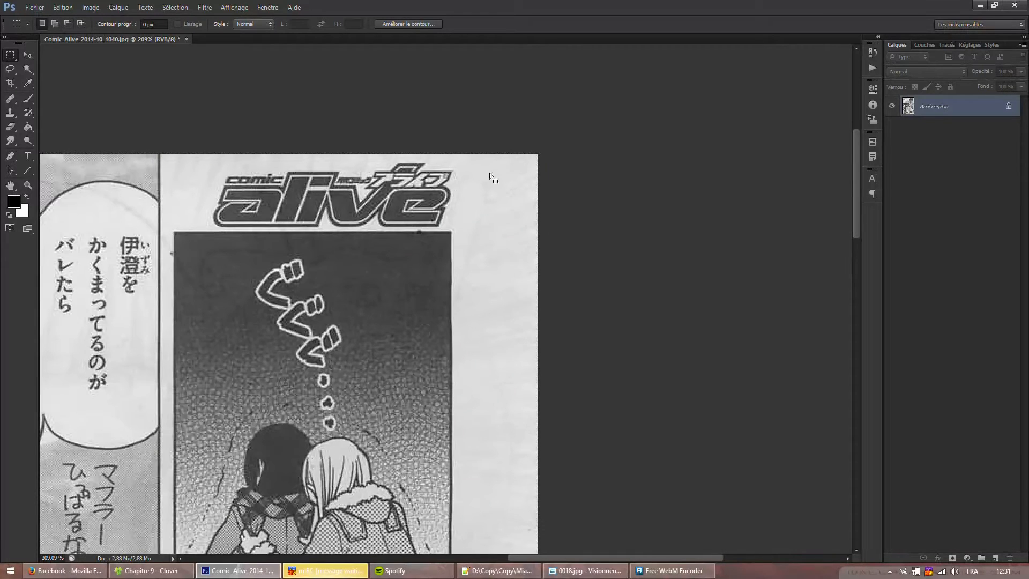
{"action": "right_click", "coordinate": [490, 172]}
{"action": "left_click", "coordinate": [543, 297]}
{"action": "left_click_drag", "start_coordinate": [567, 102], "coordinate": [574, 104]}
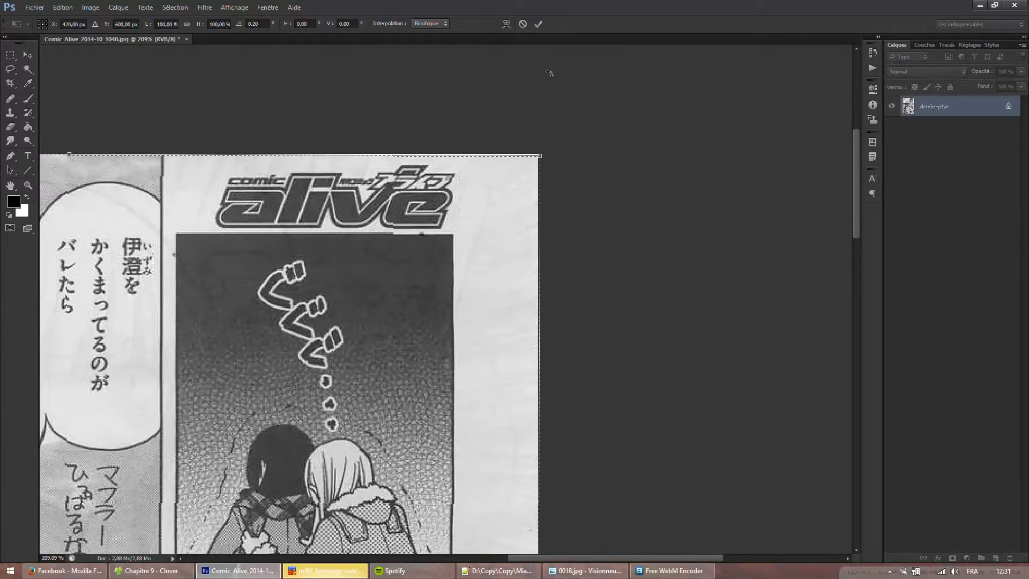
{"action": "left_click", "coordinate": [540, 25]}
Examine the rotated page's panel borders for any remaining tilt
{"action": "scroll", "coordinate": [555, 222], "scroll_direction": "down", "scroll_amount": 8}
{"action": "scroll", "coordinate": [342, 354], "scroll_direction": "down", "scroll_amount": 4}
{"action": "scroll", "coordinate": [252, 308], "scroll_direction": "up", "scroll_amount": 9}
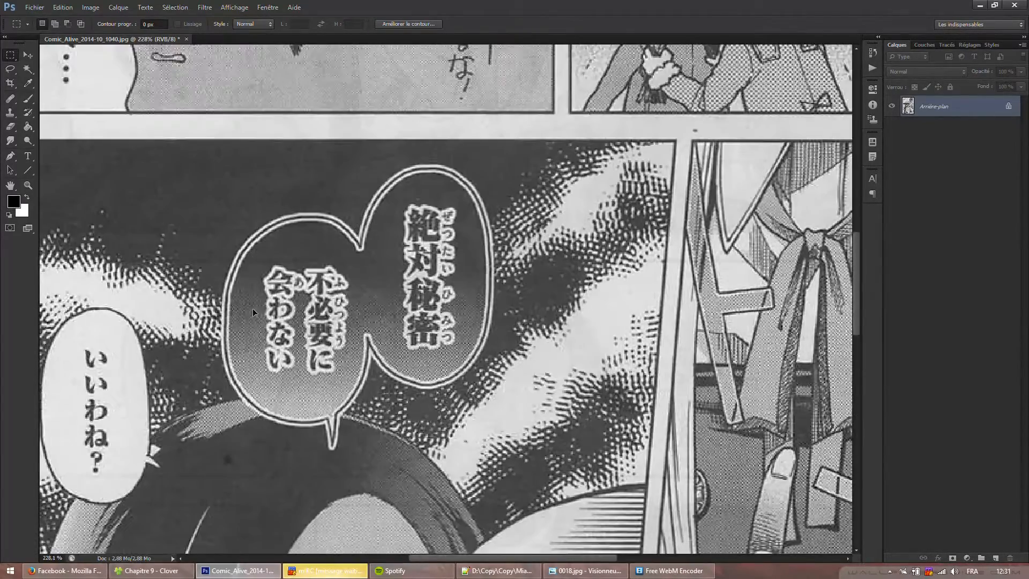
{"action": "scroll", "coordinate": [298, 314], "scroll_direction": "down", "scroll_amount": 1}
{"action": "scroll", "coordinate": [300, 314], "scroll_direction": "down", "scroll_amount": 3}
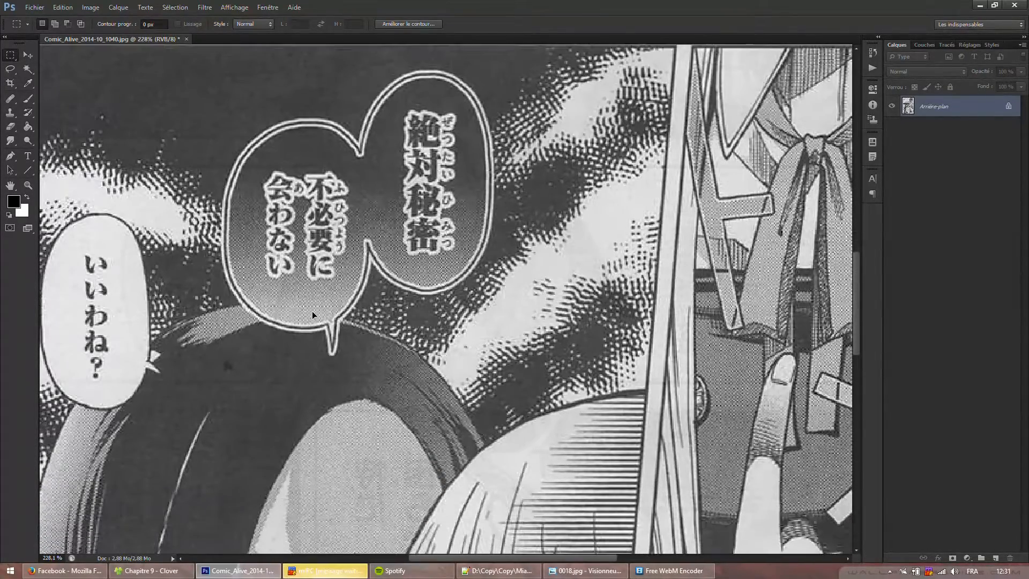
{"action": "left_click_drag", "start_coordinate": [474, 558], "coordinate": [513, 560]}
{"action": "scroll", "coordinate": [506, 536], "scroll_direction": "down", "scroll_amount": 12}
Crop the page with a rectangular selection just inside its outer edges, and clear the selection
{"action": "left_click", "coordinate": [371, 87]}
{"action": "scroll", "coordinate": [279, 80], "scroll_direction": "up", "scroll_amount": 7}
{"action": "scroll", "coordinate": [305, 80], "scroll_direction": "up", "scroll_amount": 4}
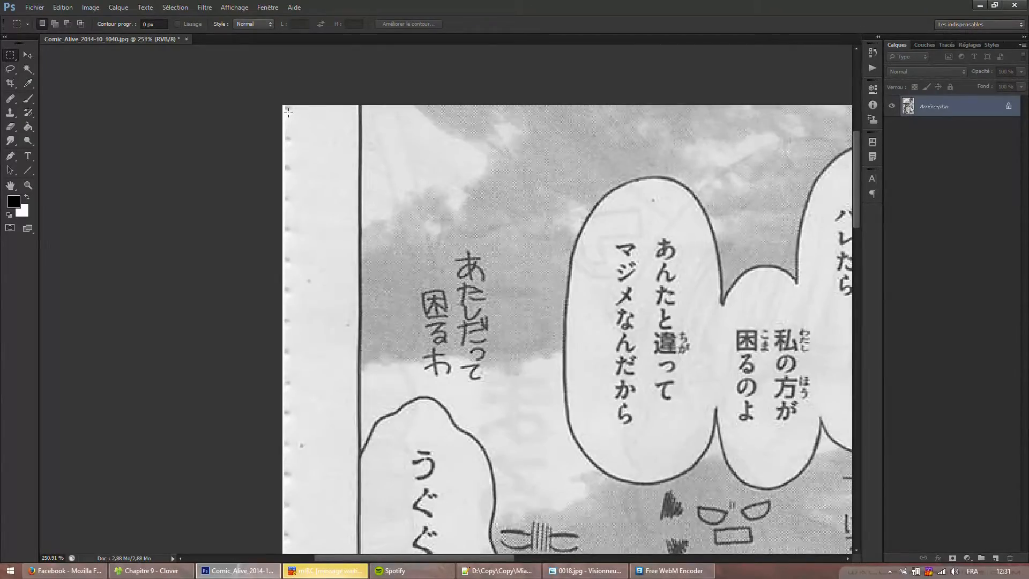
{"action": "left_click_drag", "start_coordinate": [289, 110], "coordinate": [853, 497]}
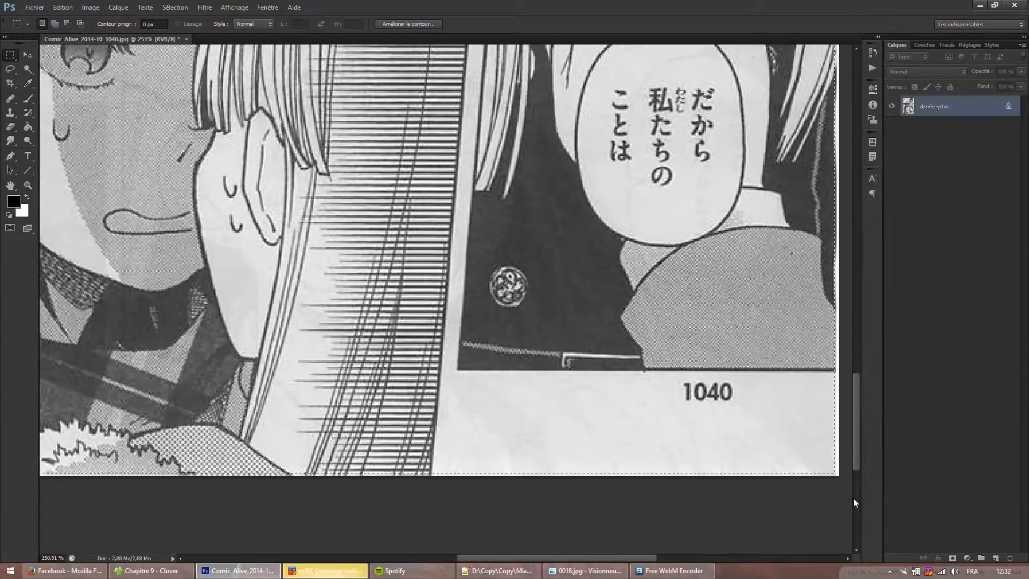
{"action": "left_click", "coordinate": [853, 499]}
{"action": "scroll", "coordinate": [469, 461], "scroll_direction": "down", "scroll_amount": 4}
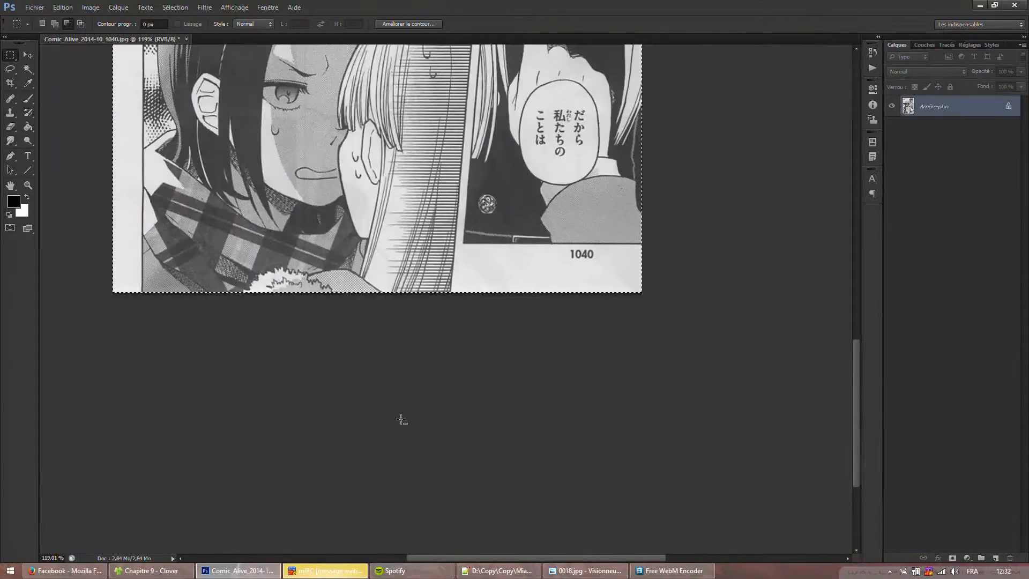
{"action": "scroll", "coordinate": [86, 305], "scroll_direction": "up", "scroll_amount": 2}
{"action": "key", "text": "ctrl+d"}
Examine the cropped page's bottom and right edges for leftover uneven strips
{"action": "scroll", "coordinate": [165, 319], "scroll_direction": "up", "scroll_amount": 3}
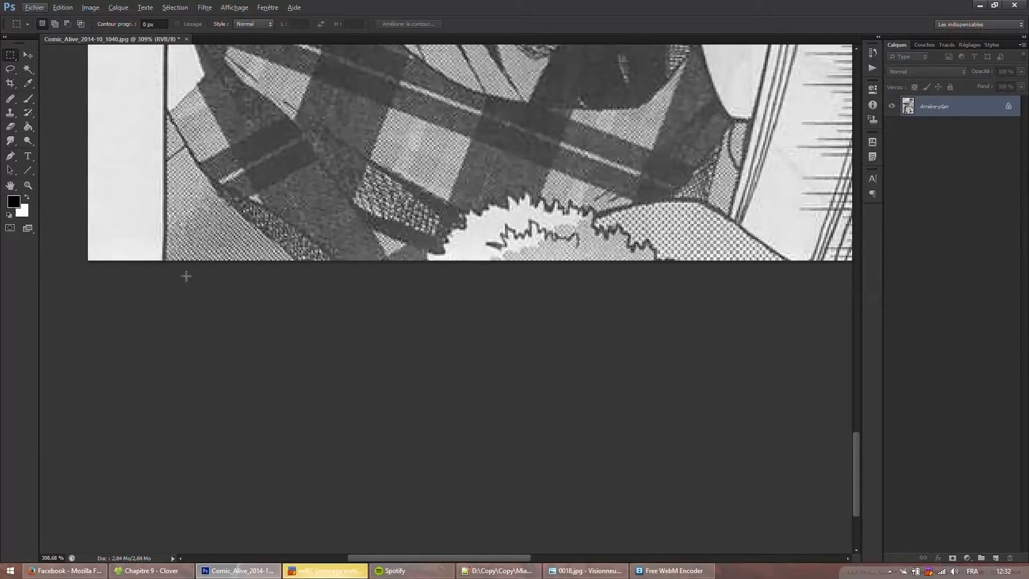
{"action": "scroll", "coordinate": [246, 353], "scroll_direction": "down", "scroll_amount": 5}
{"action": "scroll", "coordinate": [595, 351], "scroll_direction": "up", "scroll_amount": 5}
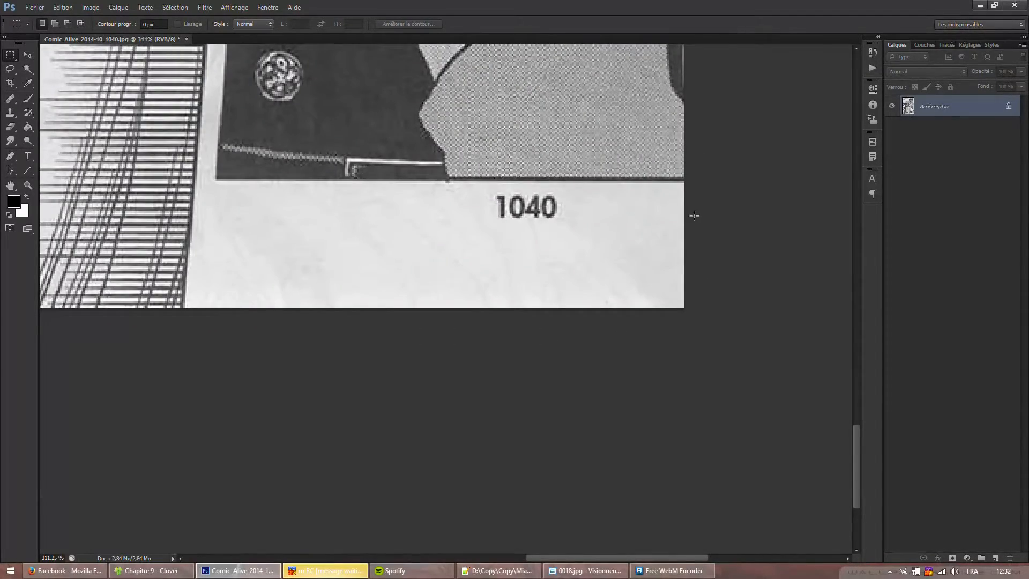
{"action": "scroll", "coordinate": [664, 209], "scroll_direction": "down", "scroll_amount": 5}
{"action": "scroll", "coordinate": [455, 184], "scroll_direction": "up", "scroll_amount": 2}
{"action": "scroll", "coordinate": [407, 227], "scroll_direction": "up", "scroll_amount": 1}
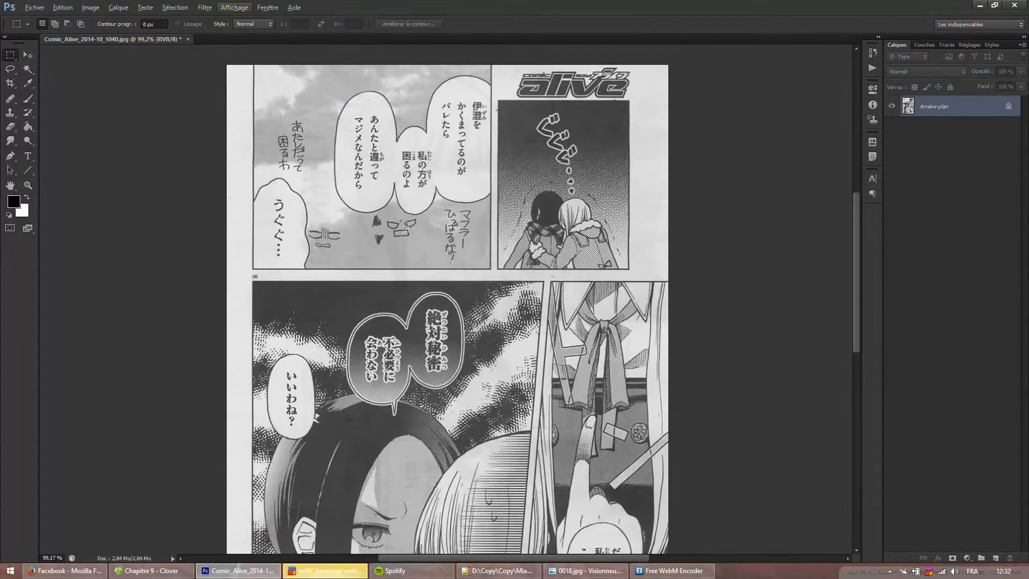
{"action": "scroll", "coordinate": [407, 227], "scroll_direction": "down", "scroll_amount": 5}
{"action": "scroll", "coordinate": [638, 482], "scroll_direction": "up", "scroll_amount": 4}
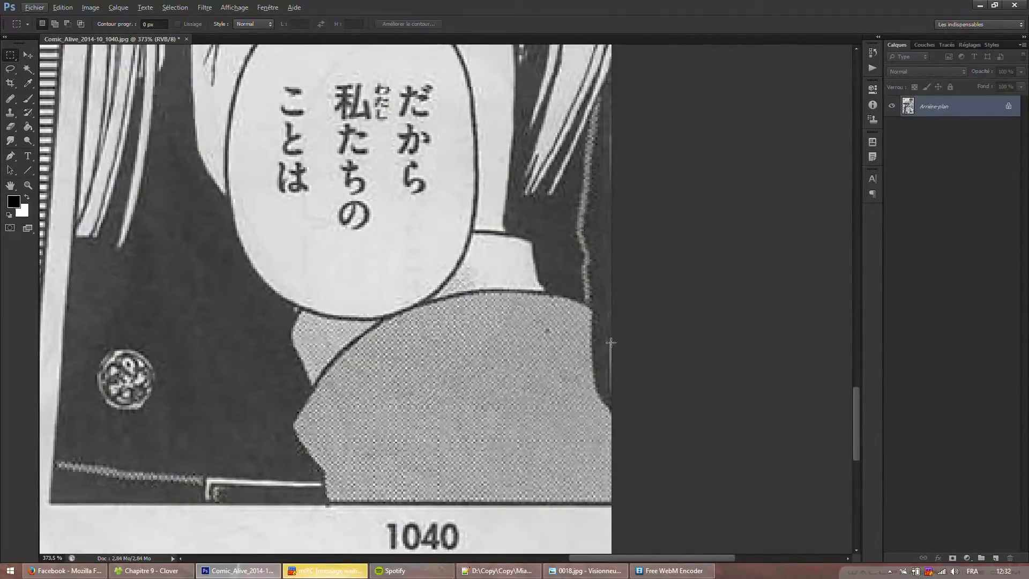
Crop the page again with a rectangular selection that trims a thin strip off its right edge
{"action": "scroll", "coordinate": [611, 341], "scroll_direction": "down", "scroll_amount": 3}
{"action": "scroll", "coordinate": [235, 63], "scroll_direction": "down", "scroll_amount": 3}
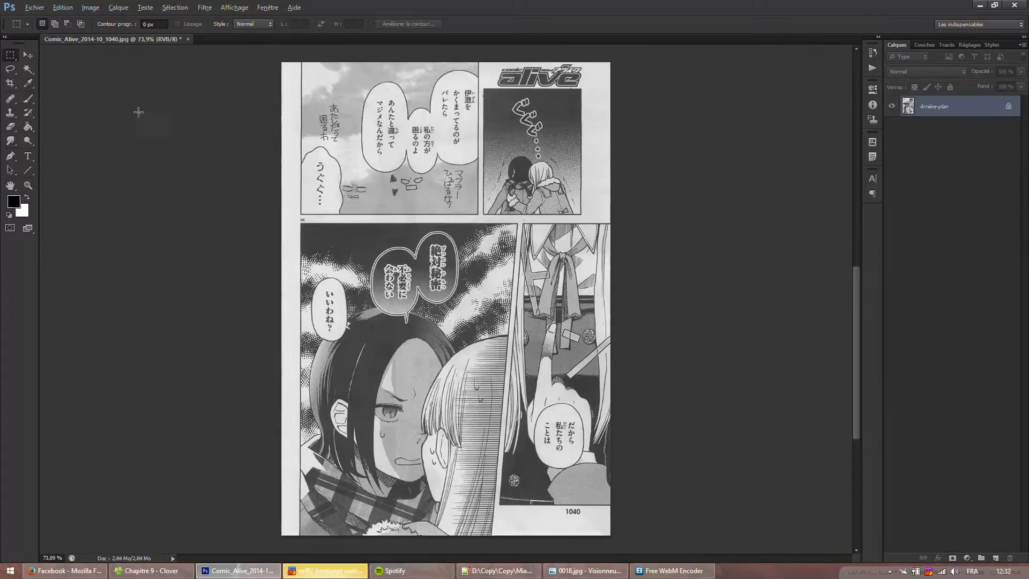
{"action": "left_click_drag", "start_coordinate": [279, 61], "coordinate": [609, 563]}
{"action": "scroll", "coordinate": [587, 208], "scroll_direction": "up", "scroll_amount": 2}
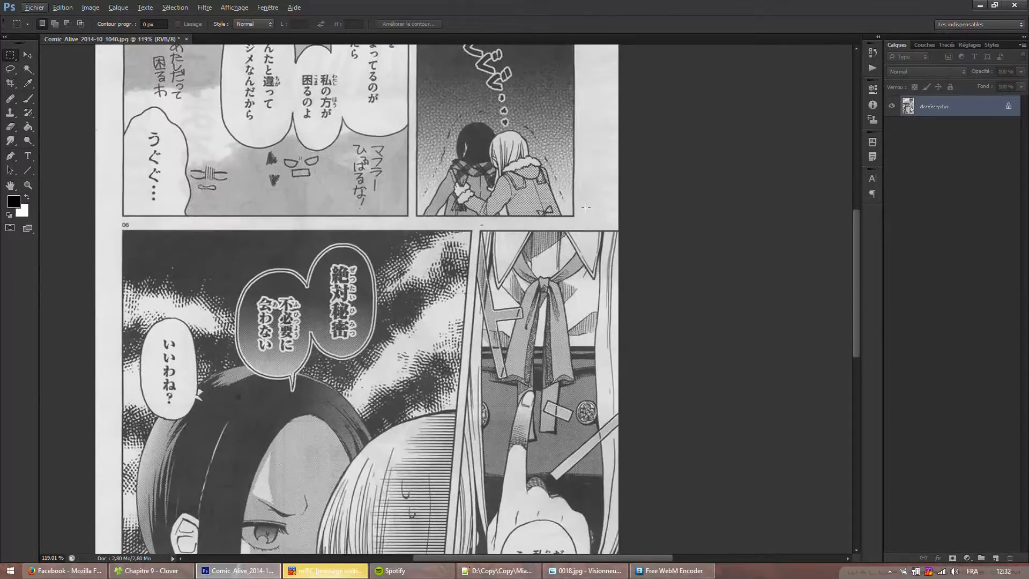
Save the cropped page as a JPEG at maximum quality
{"action": "scroll", "coordinate": [586, 207], "scroll_direction": "up", "scroll_amount": 3}
{"action": "key", "text": "h"}
{"action": "key", "text": "ctrl+s"}
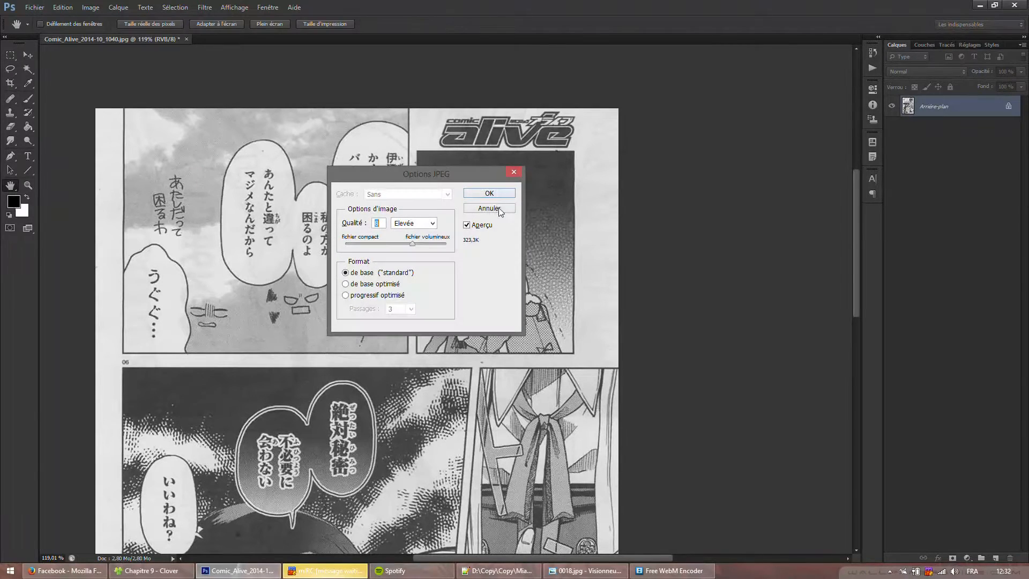
{"action": "left_click_drag", "start_coordinate": [412, 244], "coordinate": [449, 245]}
{"action": "left_click", "coordinate": [488, 195]}
Convert the page from RGB to grayscale mode
{"action": "scroll", "coordinate": [296, 248], "scroll_direction": "up", "scroll_amount": 2}
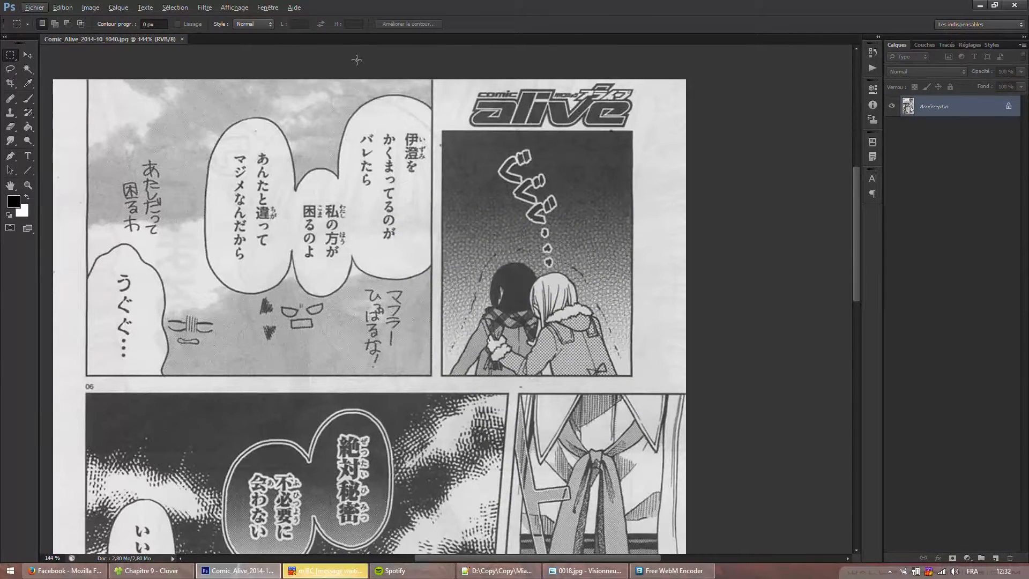
{"action": "left_click", "coordinate": [90, 7]}
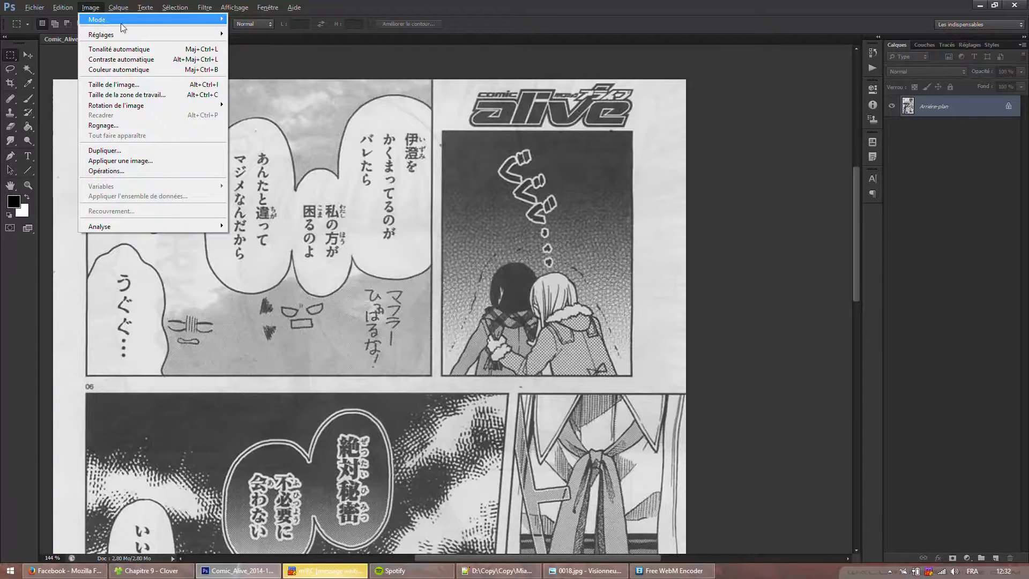
{"action": "mouse_move", "coordinate": [107, 20]}
{"action": "left_click", "coordinate": [256, 33]}
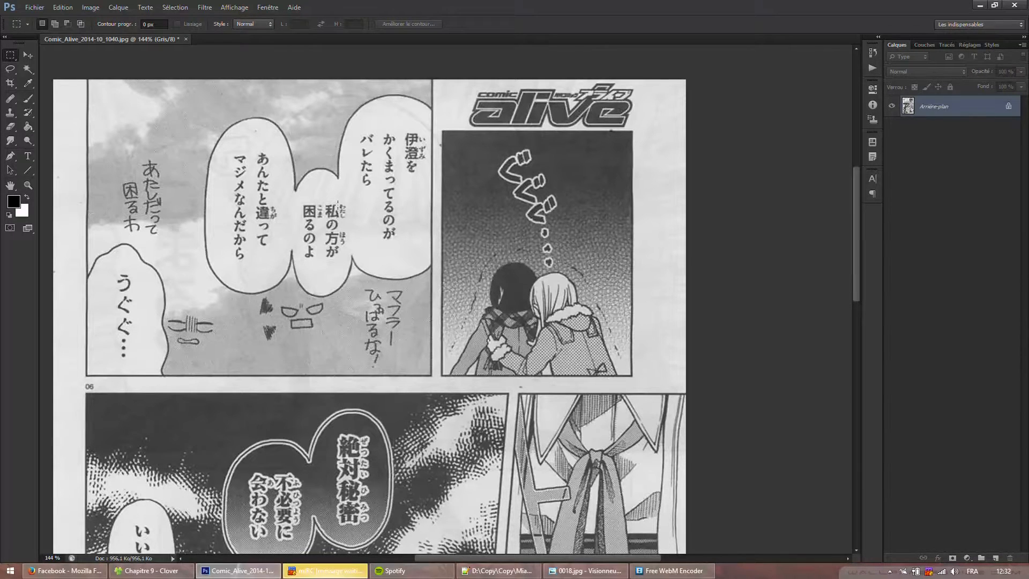
Apply a Levels adjustment to the page with an input black point of 80 and an input white point of 200
{"action": "scroll", "coordinate": [337, 204], "scroll_direction": "down", "scroll_amount": 1}
{"action": "left_click", "coordinate": [91, 7]}
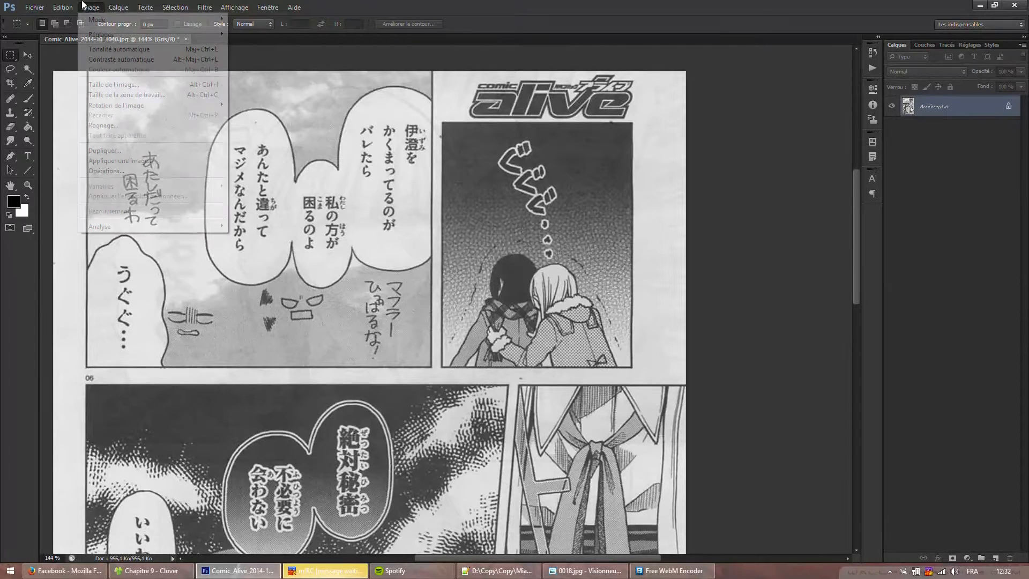
{"action": "mouse_move", "coordinate": [102, 34]}
{"action": "left_click", "coordinate": [257, 44]}
{"action": "left_click_drag", "start_coordinate": [318, 302], "coordinate": [668, 328]}
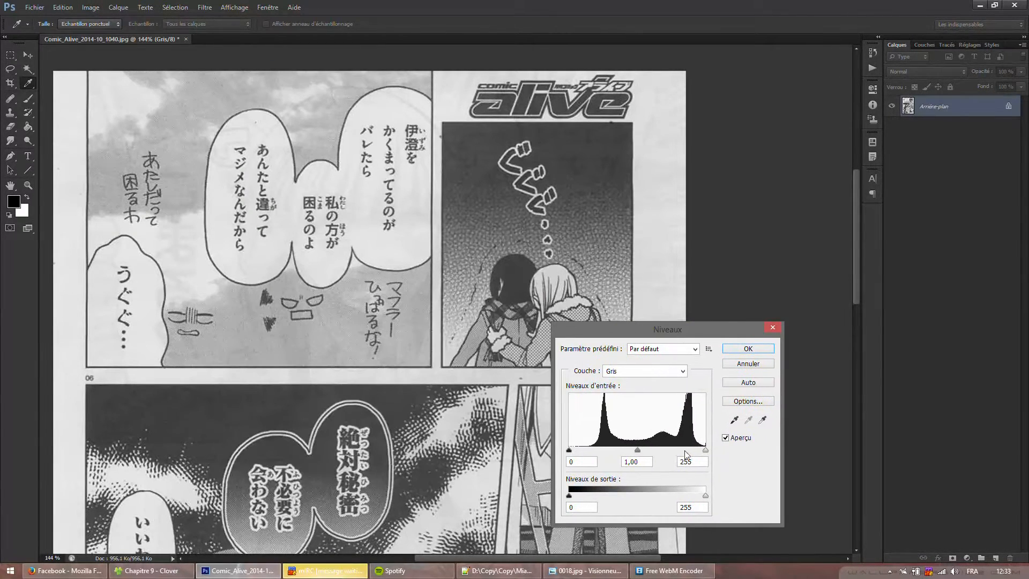
{"action": "left_click_drag", "start_coordinate": [705, 450], "coordinate": [675, 474]}
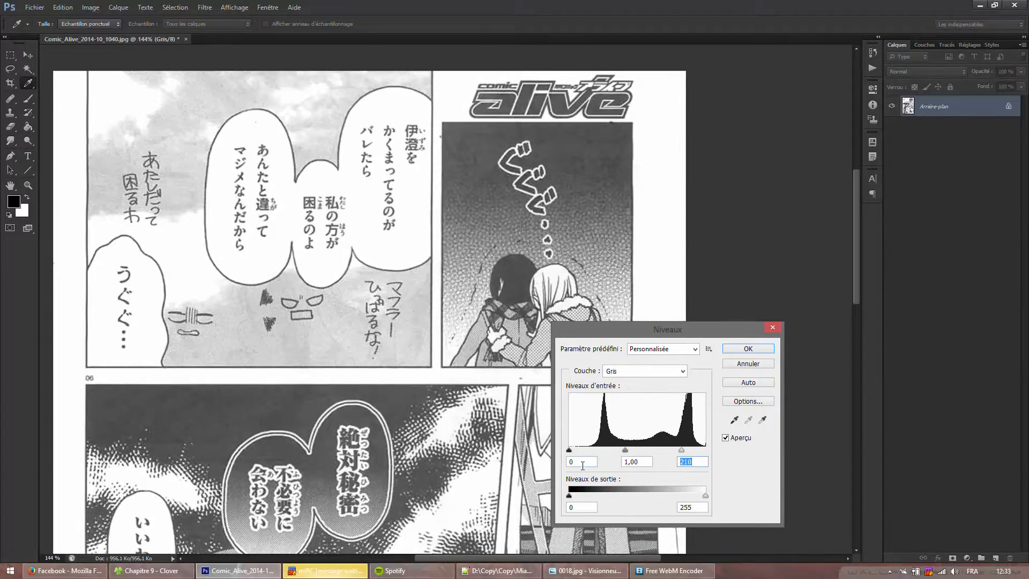
{"action": "left_click_drag", "start_coordinate": [569, 451], "coordinate": [612, 451]}
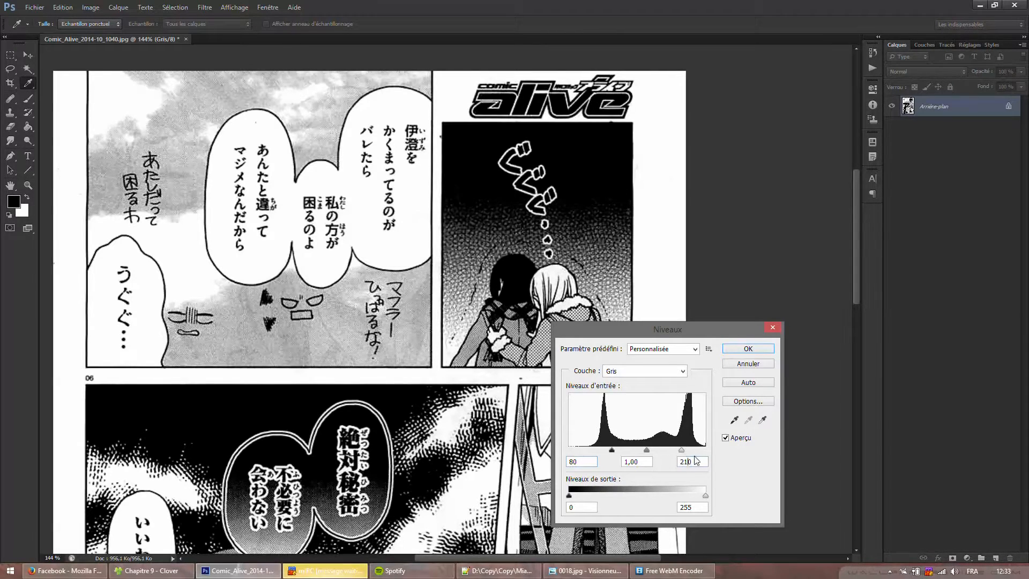
{"action": "key", "text": "Down"}
{"action": "key", "text": "Down"}
{"action": "key", "text": "Down"}
{"action": "key", "text": "Down"}
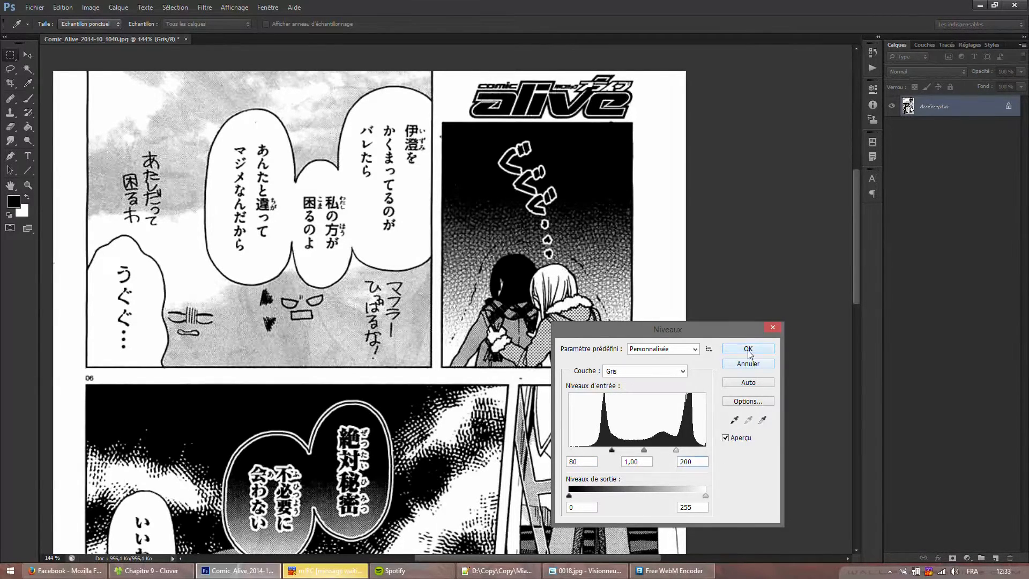
{"action": "left_click", "coordinate": [748, 349]}
Check the page at 100% zoom, undo the Levels adjustment, and reapply it with input black point 70 and white point 200
{"action": "left_click_drag", "start_coordinate": [855, 285], "coordinate": [856, 422]}
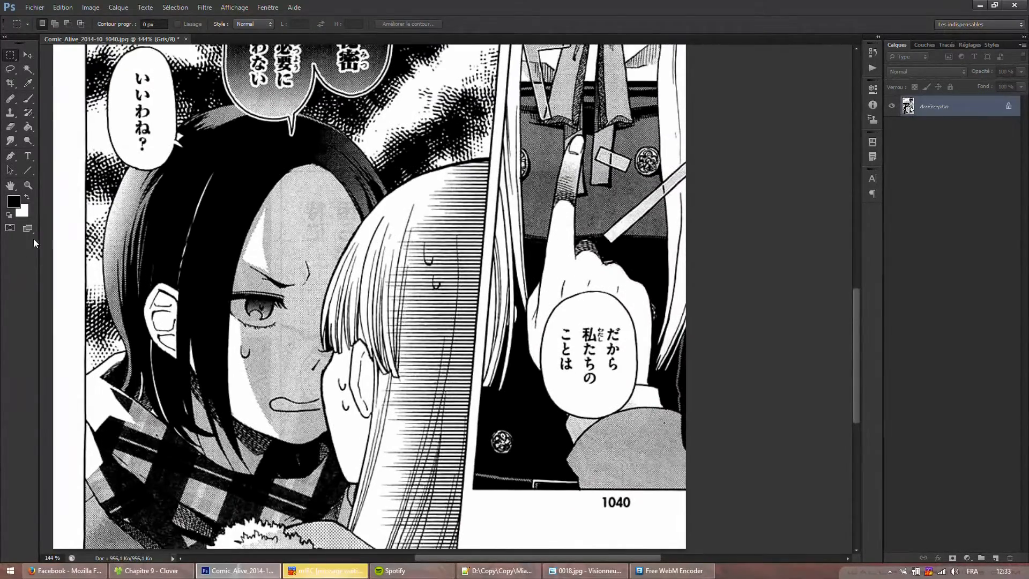
{"action": "double_click", "coordinate": [29, 185]}
{"action": "scroll", "coordinate": [309, 359], "scroll_direction": "up", "scroll_amount": 2}
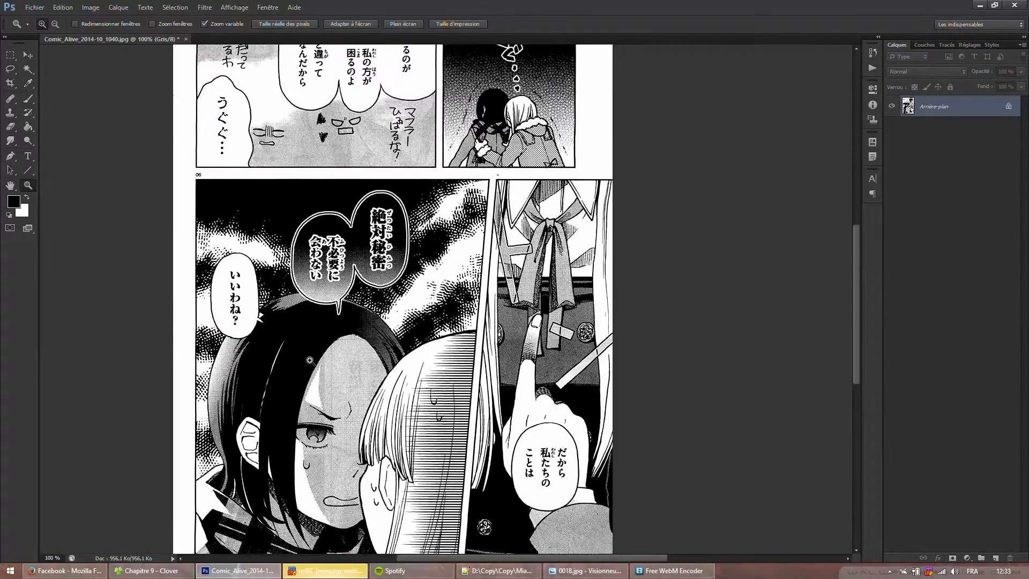
{"action": "scroll", "coordinate": [309, 360], "scroll_direction": "up", "scroll_amount": 3}
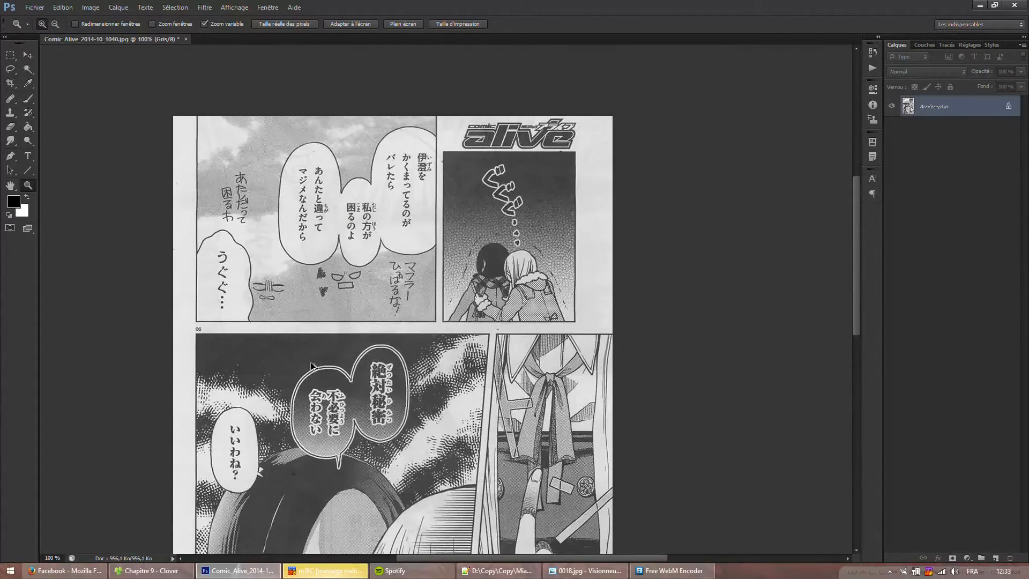
{"action": "key", "text": "ctrl+alt+l"}
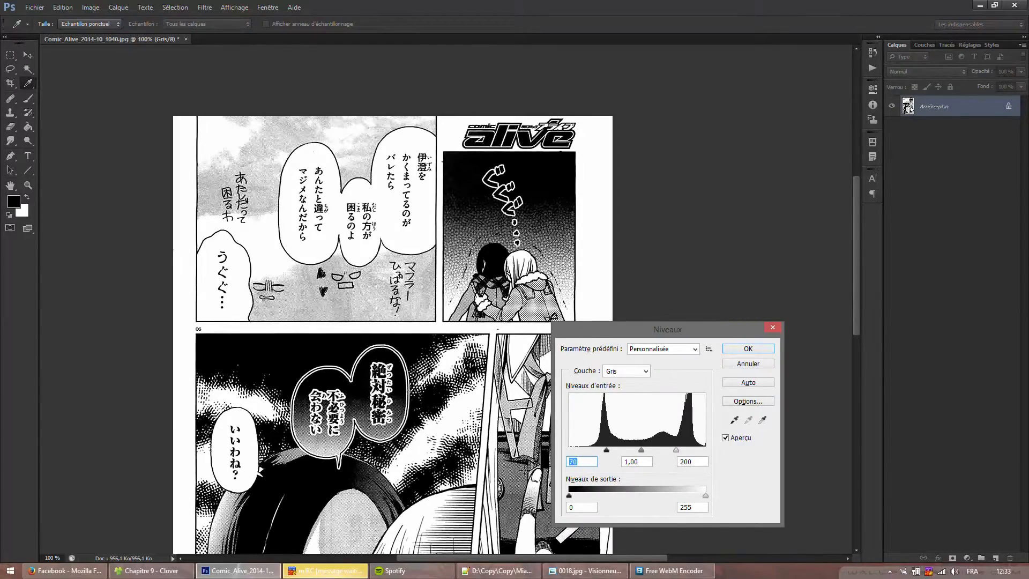
{"action": "left_click", "coordinate": [755, 349]}
Examine the halftone dots, speech balloon outlines and black areas across the page's panels at high magnification
{"action": "scroll", "coordinate": [294, 394], "scroll_direction": "up", "scroll_amount": 12}
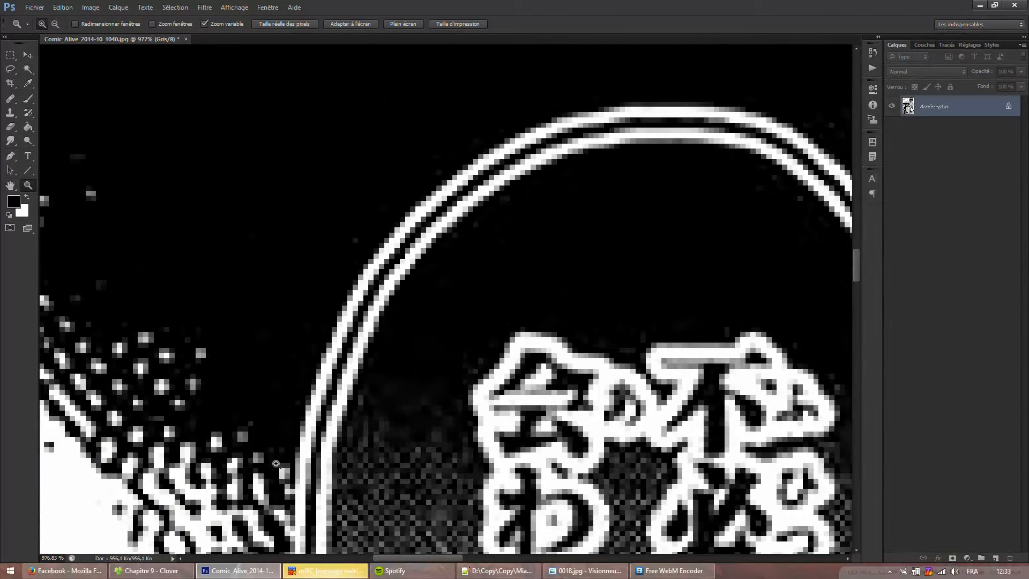
{"action": "scroll", "coordinate": [481, 406], "scroll_direction": "down", "scroll_amount": 3}
{"action": "scroll", "coordinate": [279, 337], "scroll_direction": "up", "scroll_amount": 5}
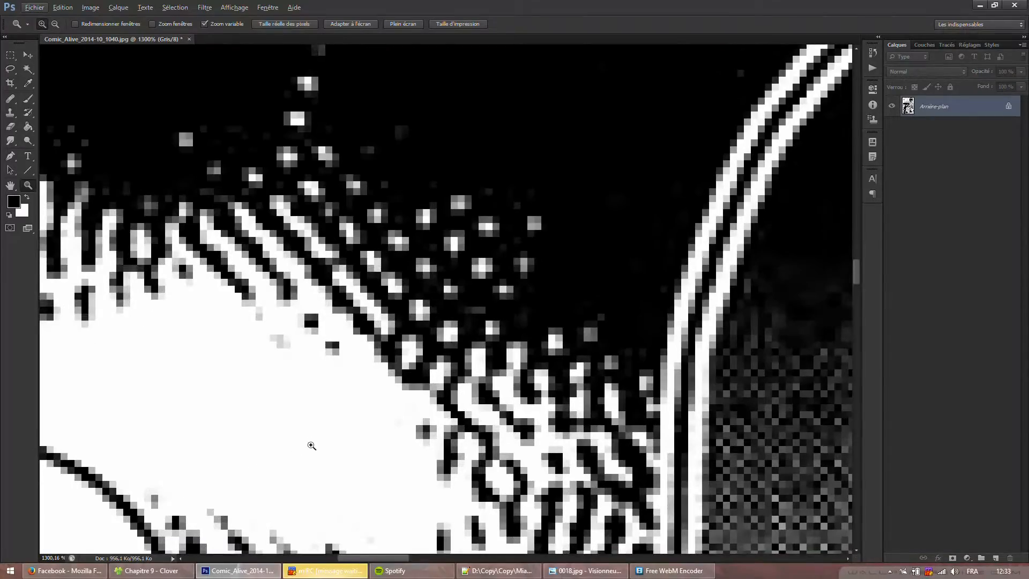
{"action": "scroll", "coordinate": [279, 336], "scroll_direction": "down", "scroll_amount": 4}
{"action": "scroll", "coordinate": [244, 329], "scroll_direction": "up", "scroll_amount": 5}
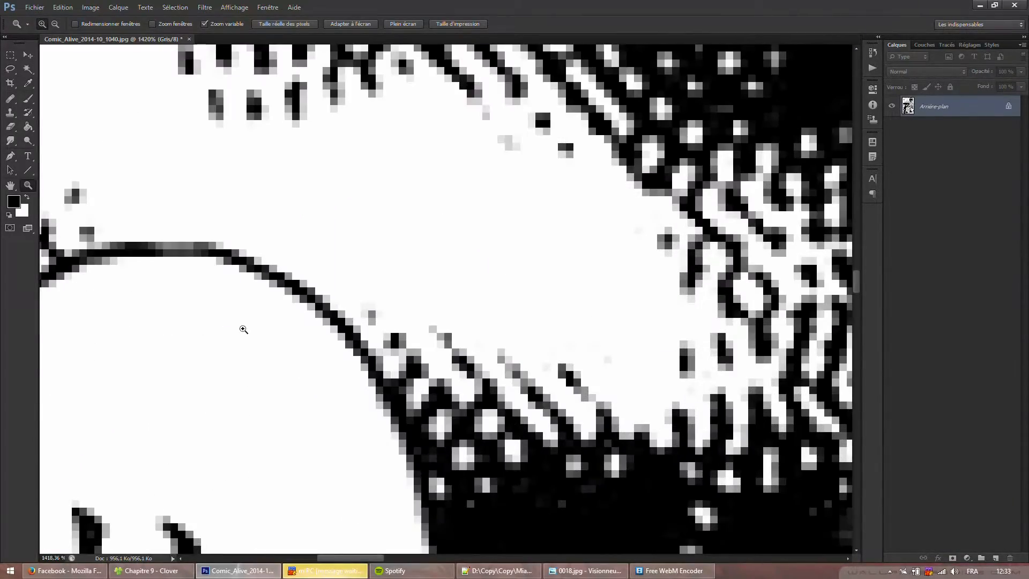
{"action": "scroll", "coordinate": [278, 363], "scroll_direction": "down", "scroll_amount": 8}
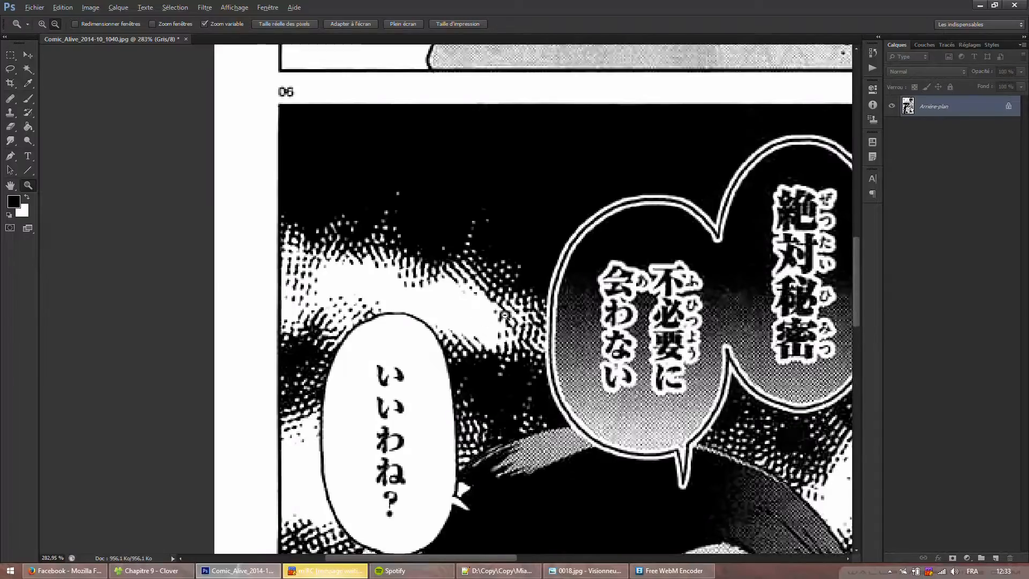
{"action": "scroll", "coordinate": [639, 462], "scroll_direction": "up", "scroll_amount": 2}
{"action": "scroll", "coordinate": [639, 462], "scroll_direction": "up", "scroll_amount": 2}
{"action": "scroll", "coordinate": [664, 408], "scroll_direction": "down", "scroll_amount": 5}
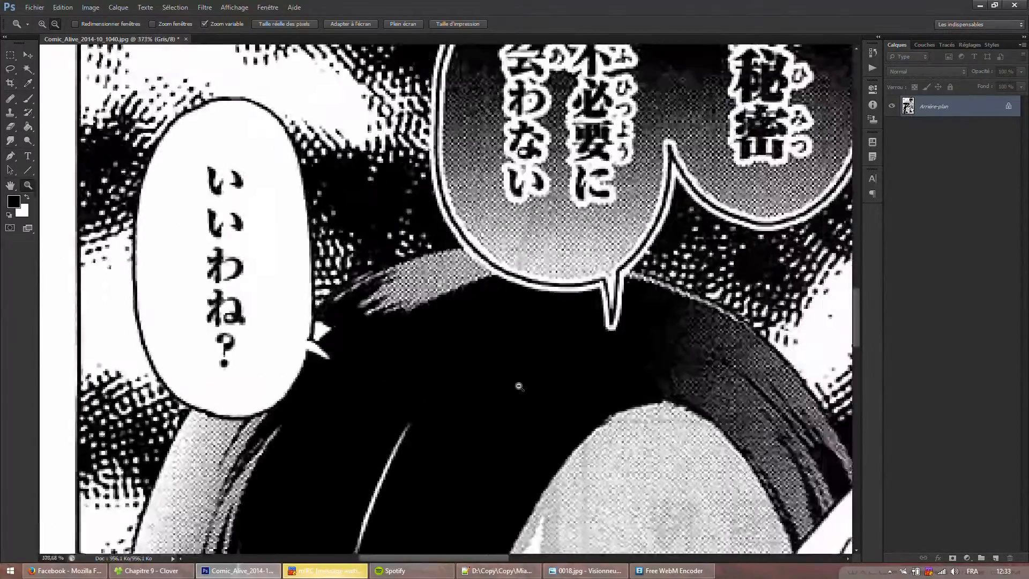
{"action": "scroll", "coordinate": [643, 332], "scroll_direction": "down", "scroll_amount": 3}
{"action": "scroll", "coordinate": [369, 178], "scroll_direction": "up", "scroll_amount": 3}
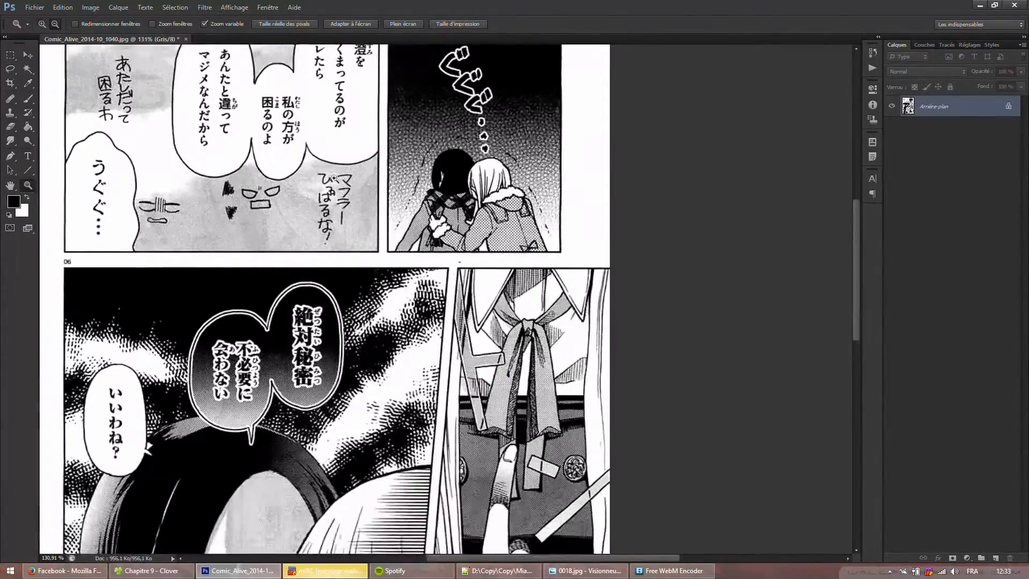
{"action": "scroll", "coordinate": [301, 228], "scroll_direction": "down", "scroll_amount": 1}
{"action": "scroll", "coordinate": [303, 268], "scroll_direction": "up", "scroll_amount": 2}
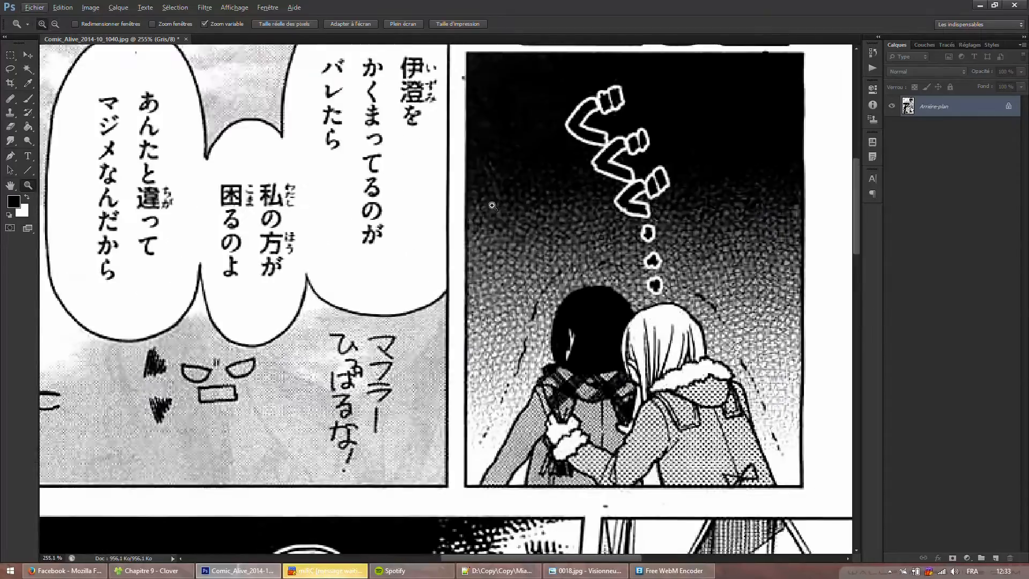
{"action": "scroll", "coordinate": [309, 353], "scroll_direction": "down", "scroll_amount": 4}
{"action": "scroll", "coordinate": [495, 324], "scroll_direction": "up", "scroll_amount": 5}
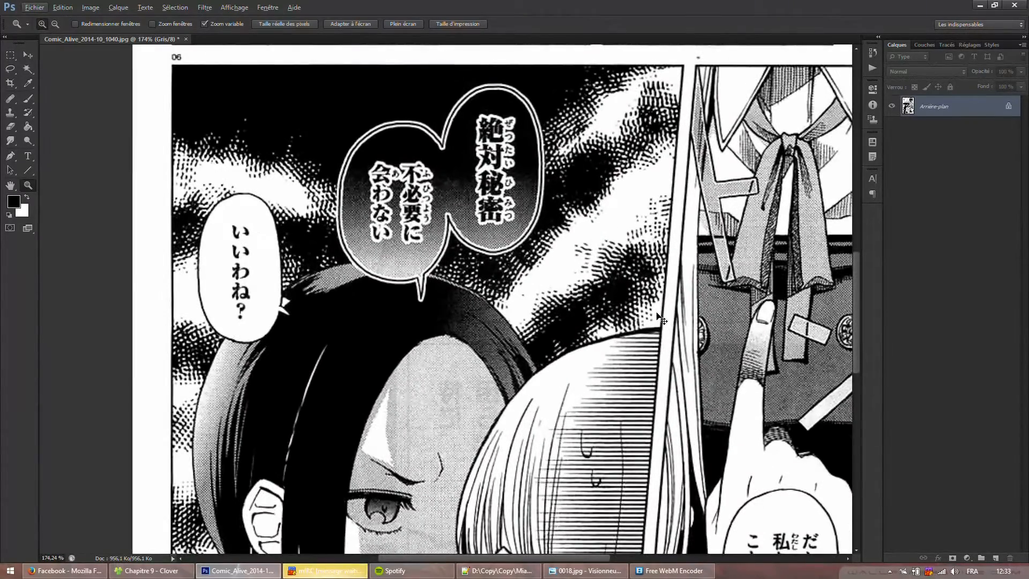
{"action": "left_click", "coordinate": [87, 7]}
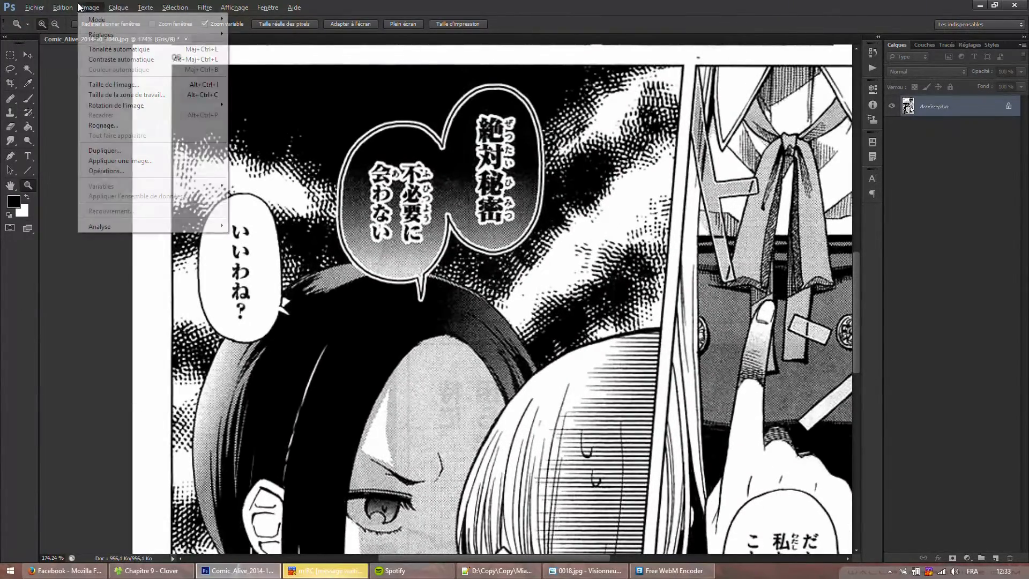
{"action": "mouse_move", "coordinate": [204, 33]}
{"action": "left_click", "coordinate": [247, 34]}
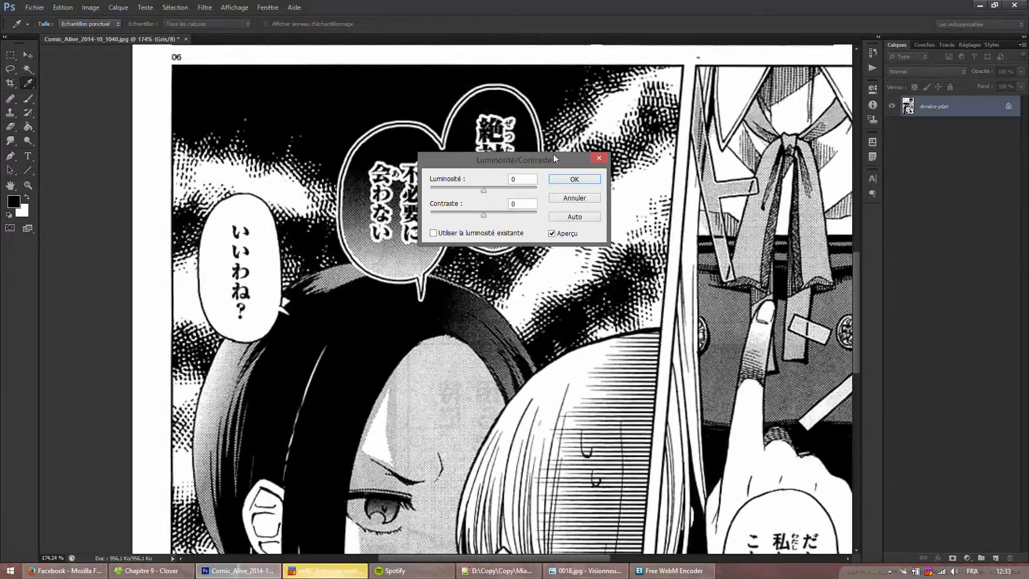
{"action": "left_click", "coordinate": [573, 197]}
{"action": "left_click", "coordinate": [90, 7]}
{"action": "mouse_move", "coordinate": [204, 34]}
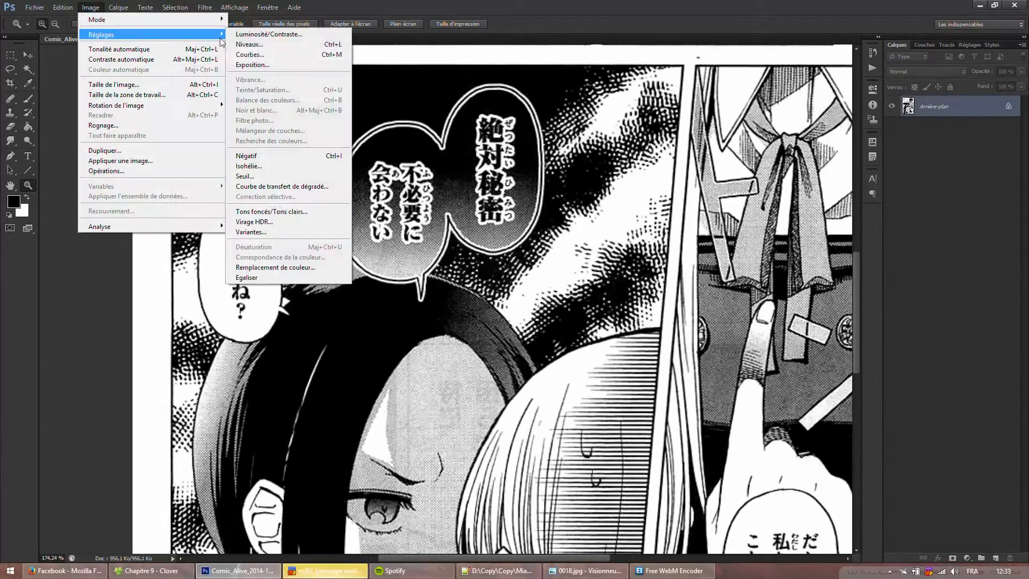
{"action": "left_click", "coordinate": [246, 48]}
{"action": "scroll", "coordinate": [539, 201], "scroll_direction": "up", "scroll_amount": 5}
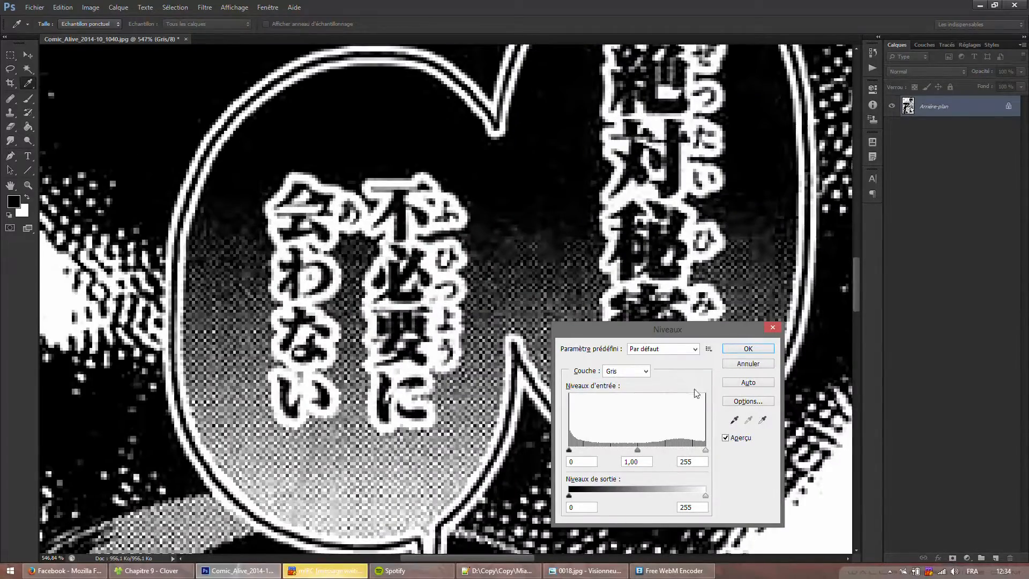
{"action": "scroll", "coordinate": [595, 454], "scroll_direction": "down", "scroll_amount": 3}
{"action": "left_click", "coordinate": [739, 350]}
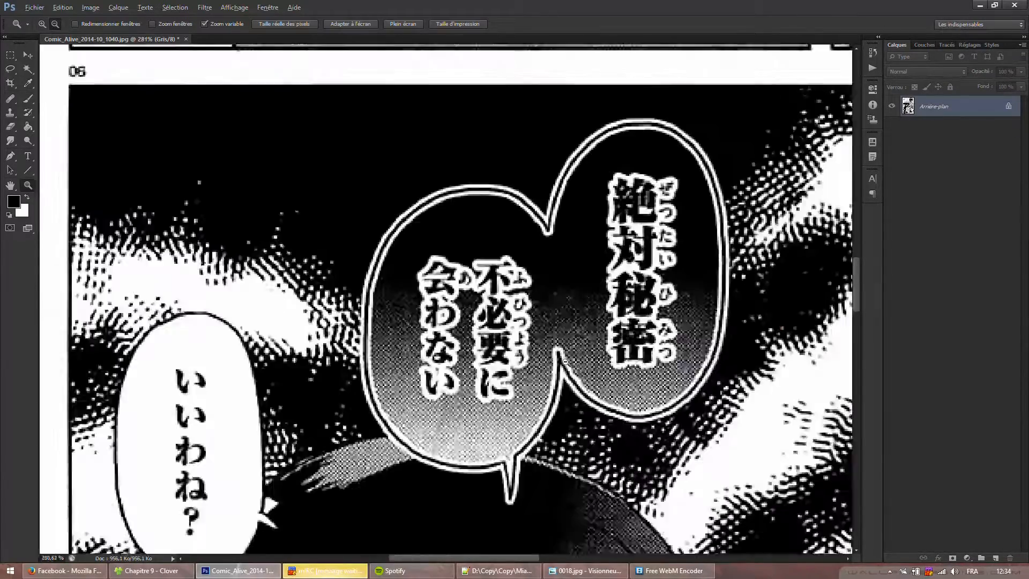
Examine the dark background and gradient speech balloons of the lower panel for lost detail
{"action": "scroll", "coordinate": [565, 362], "scroll_direction": "down", "scroll_amount": 3}
{"action": "scroll", "coordinate": [423, 378], "scroll_direction": "up", "scroll_amount": 5}
{"action": "scroll", "coordinate": [422, 378], "scroll_direction": "down", "scroll_amount": 1}
{"action": "scroll", "coordinate": [422, 378], "scroll_direction": "down", "scroll_amount": 5}
{"action": "scroll", "coordinate": [497, 394], "scroll_direction": "up", "scroll_amount": 5}
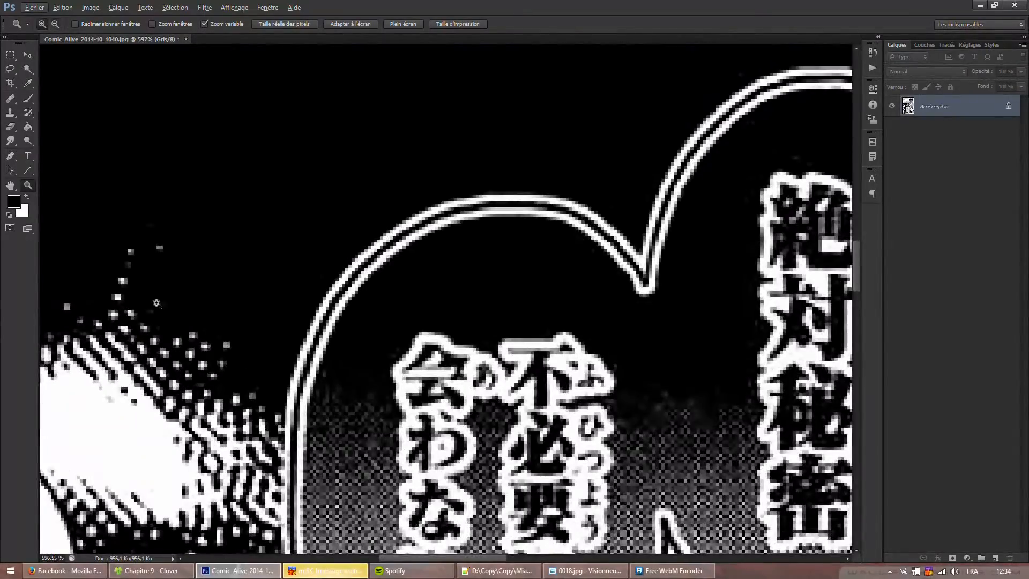
{"action": "scroll", "coordinate": [481, 407], "scroll_direction": "down", "scroll_amount": 6}
{"action": "scroll", "coordinate": [480, 407], "scroll_direction": "up", "scroll_amount": 1}
{"action": "scroll", "coordinate": [481, 407], "scroll_direction": "down", "scroll_amount": 1}
{"action": "scroll", "coordinate": [481, 407], "scroll_direction": "down", "scroll_amount": 1}
{"action": "scroll", "coordinate": [380, 379], "scroll_direction": "up", "scroll_amount": 3}
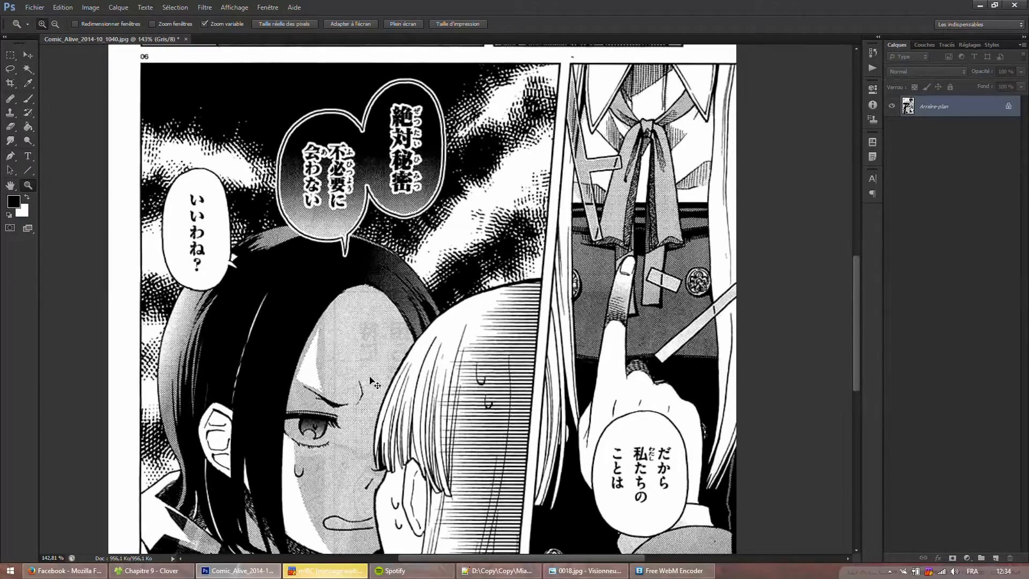
Try a Levels midtone value of 2,13 to lighten the page's grays
{"action": "left_click", "coordinate": [88, 7]}
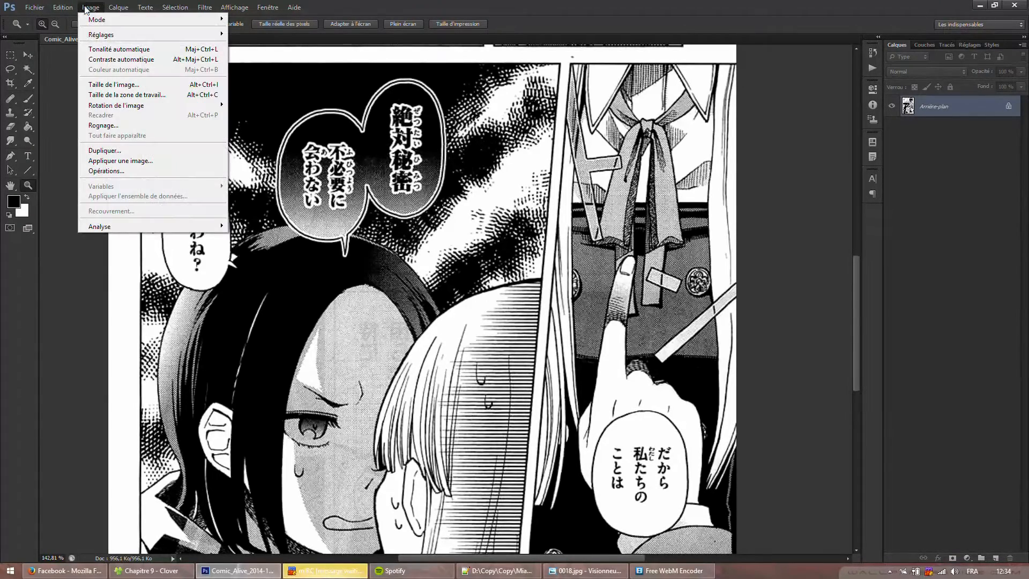
{"action": "mouse_move", "coordinate": [107, 33]}
{"action": "left_click", "coordinate": [255, 47]}
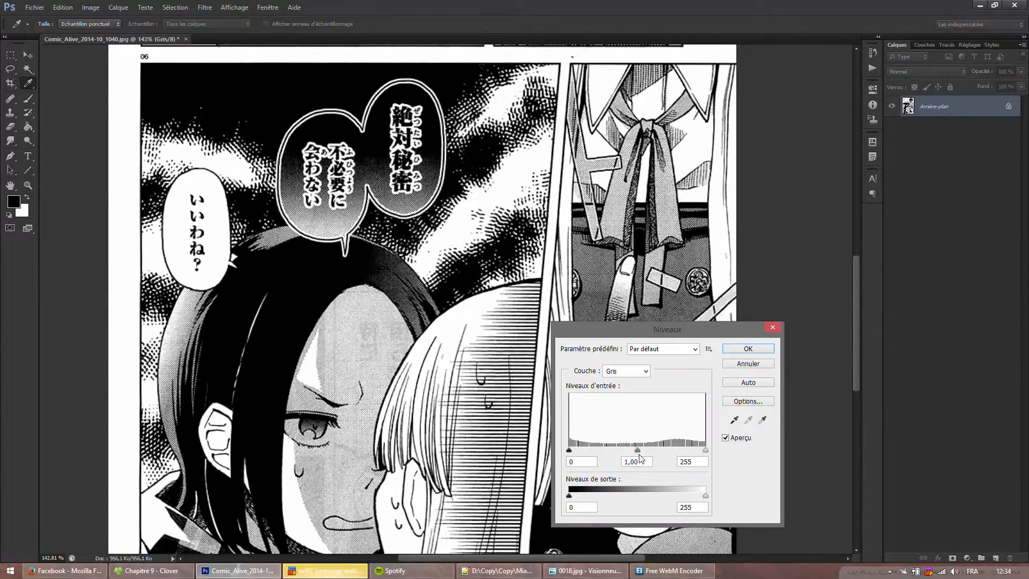
{"action": "left_click_drag", "start_coordinate": [630, 454], "coordinate": [602, 447]}
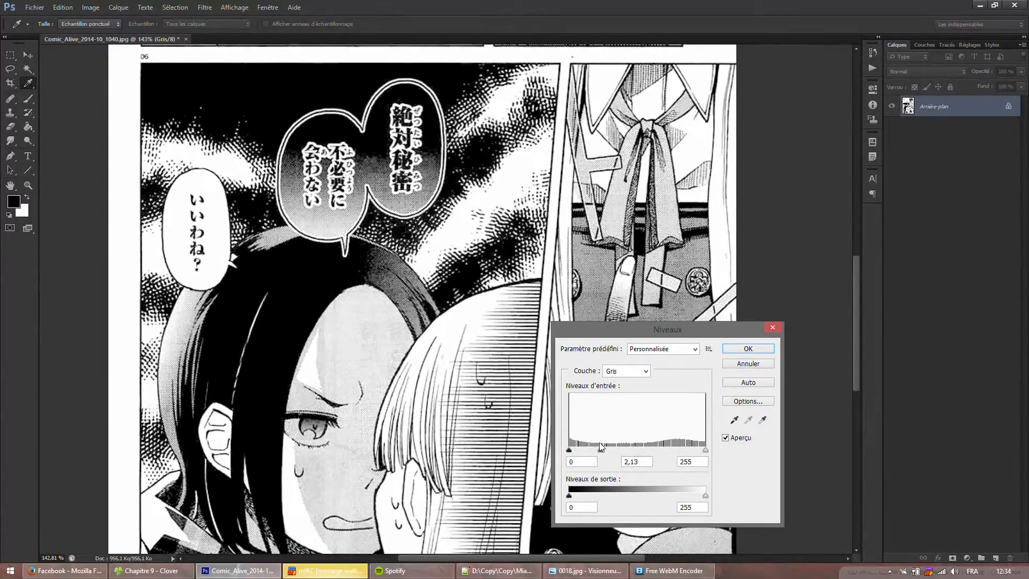
{"action": "left_click", "coordinate": [750, 365]}
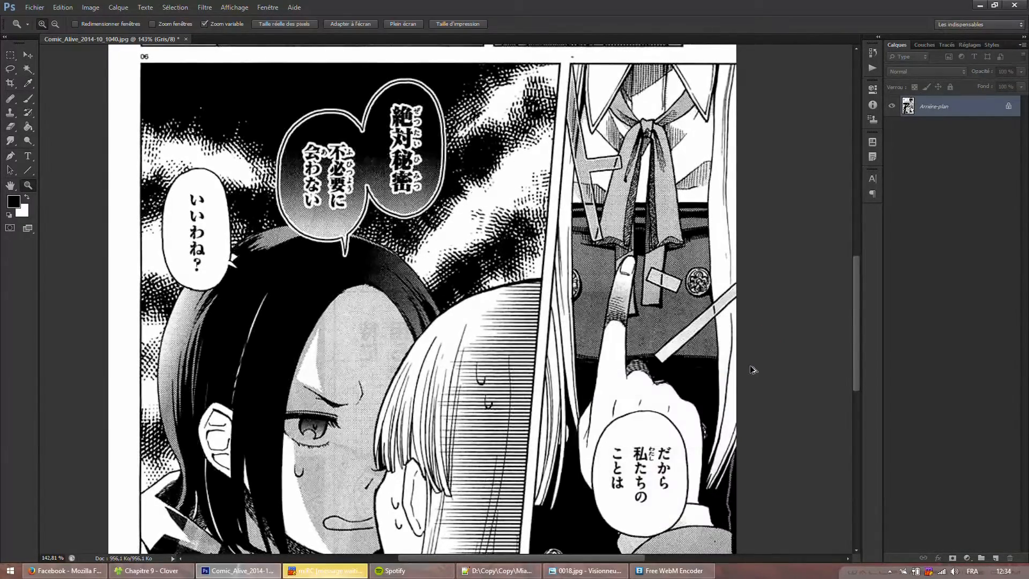
Undo the last Levels adjustment and reapply it with input black point 60, midtone 0,75 and white point 200
{"action": "key", "text": "ctrl+z"}
{"action": "left_click", "coordinate": [87, 9]}
{"action": "mouse_move", "coordinate": [102, 35]}
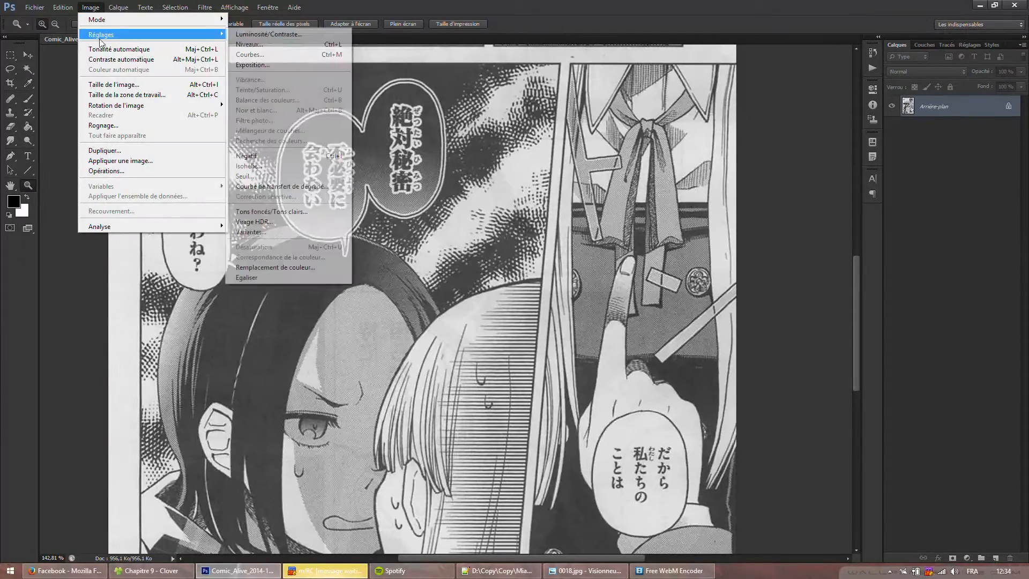
{"action": "left_click", "coordinate": [246, 44]}
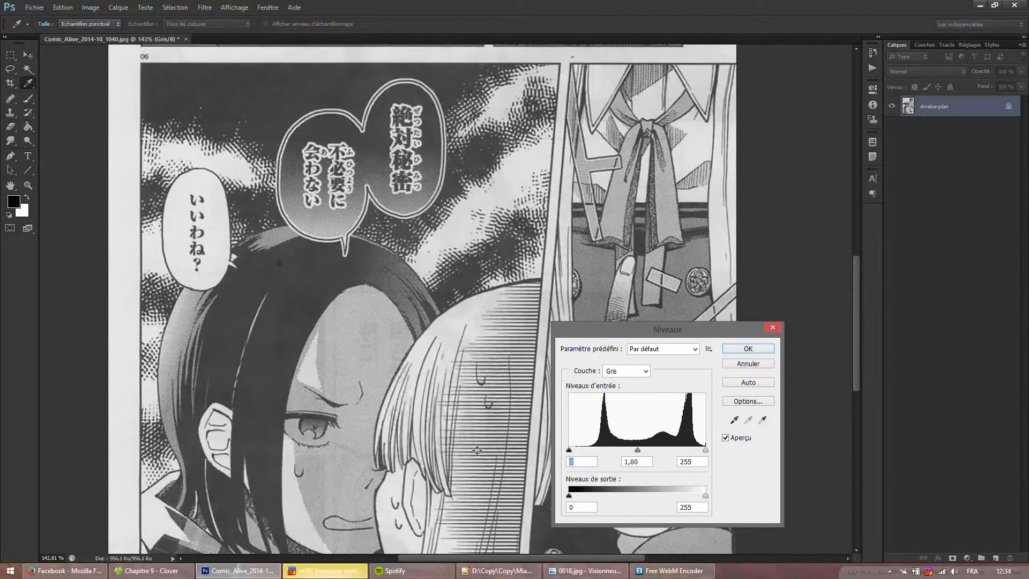
{"action": "type", "text": "60"}
{"action": "left_click", "coordinate": [697, 459]}
{"action": "type", "text": "2"}
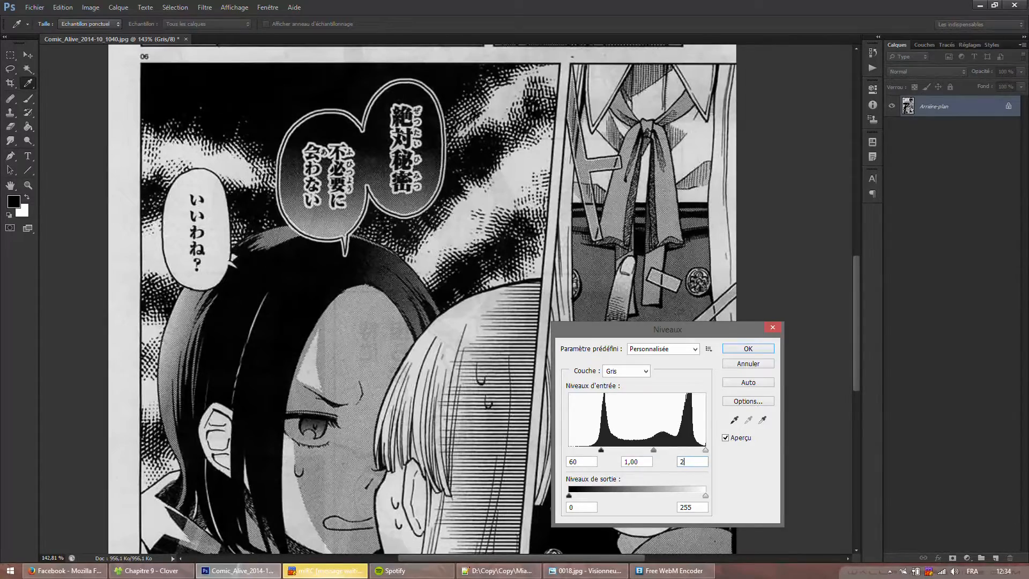
{"action": "type", "text": "00"}
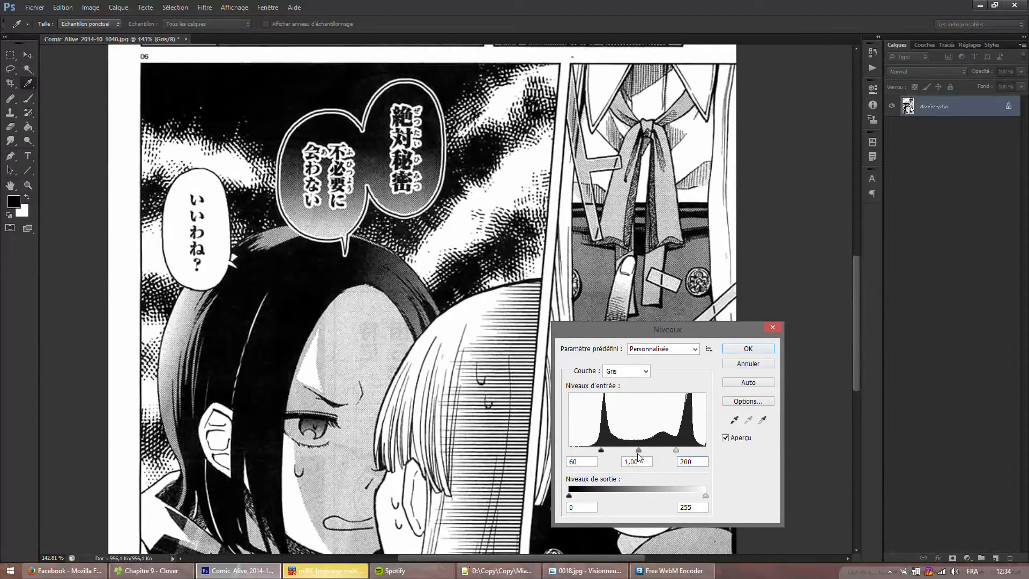
{"action": "left_click_drag", "start_coordinate": [640, 456], "coordinate": [649, 457]}
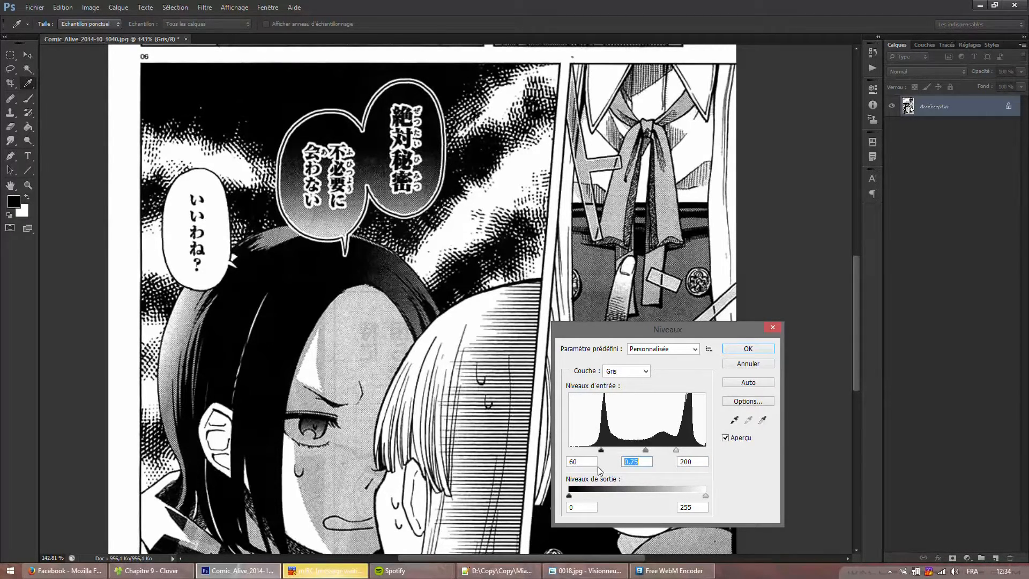
{"action": "left_click", "coordinate": [753, 347]}
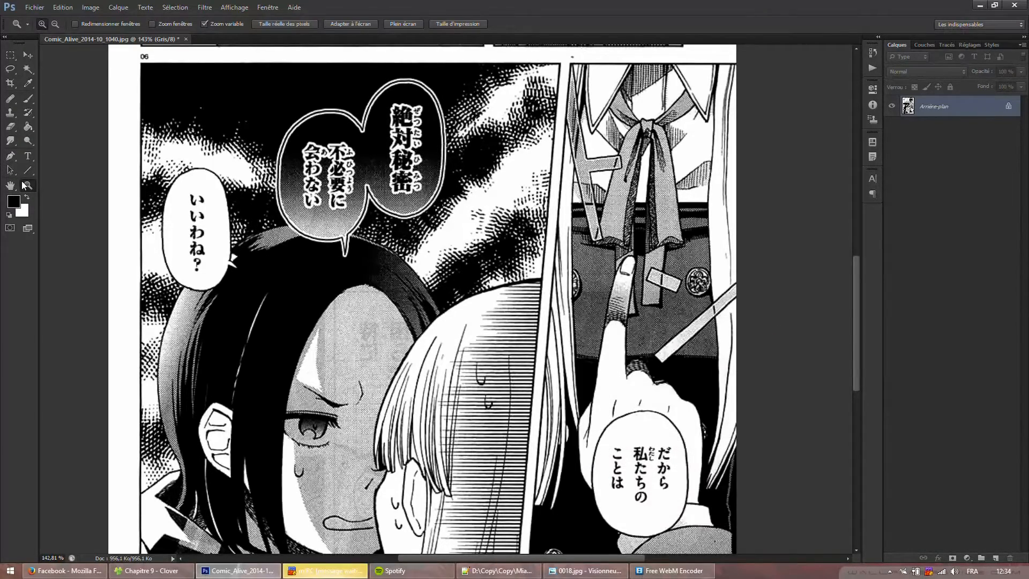
Inspect the page at 100% zoom and magnify the faces and dark speech balloons to judge the blacks, whites and halftones
{"action": "double_click", "coordinate": [24, 185]}
{"action": "scroll", "coordinate": [355, 323], "scroll_direction": "up", "scroll_amount": 5}
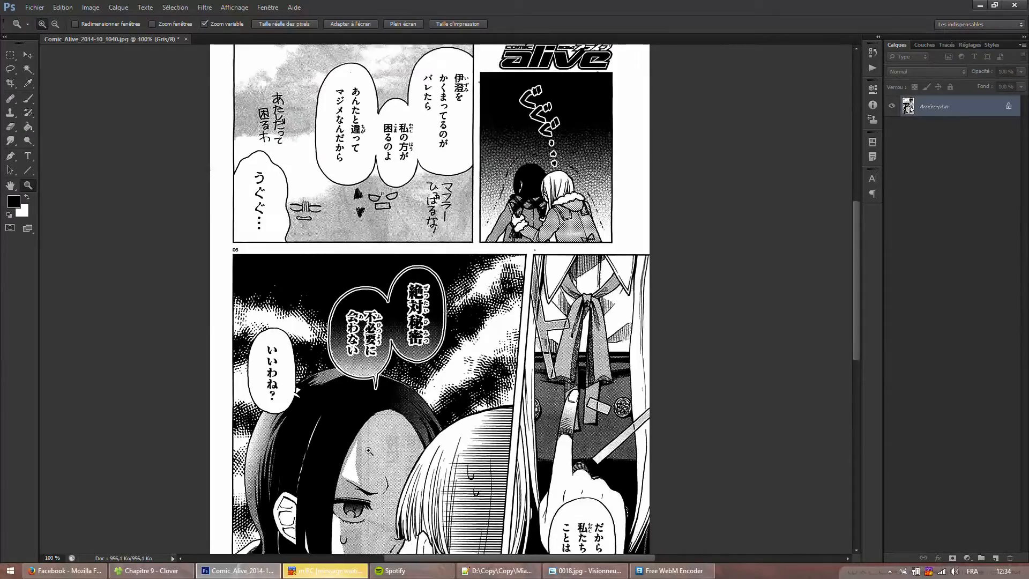
{"action": "scroll", "coordinate": [365, 468], "scroll_direction": "down", "scroll_amount": 3}
{"action": "scroll", "coordinate": [322, 497], "scroll_direction": "up", "scroll_amount": 7}
{"action": "scroll", "coordinate": [375, 348], "scroll_direction": "up", "scroll_amount": 3}
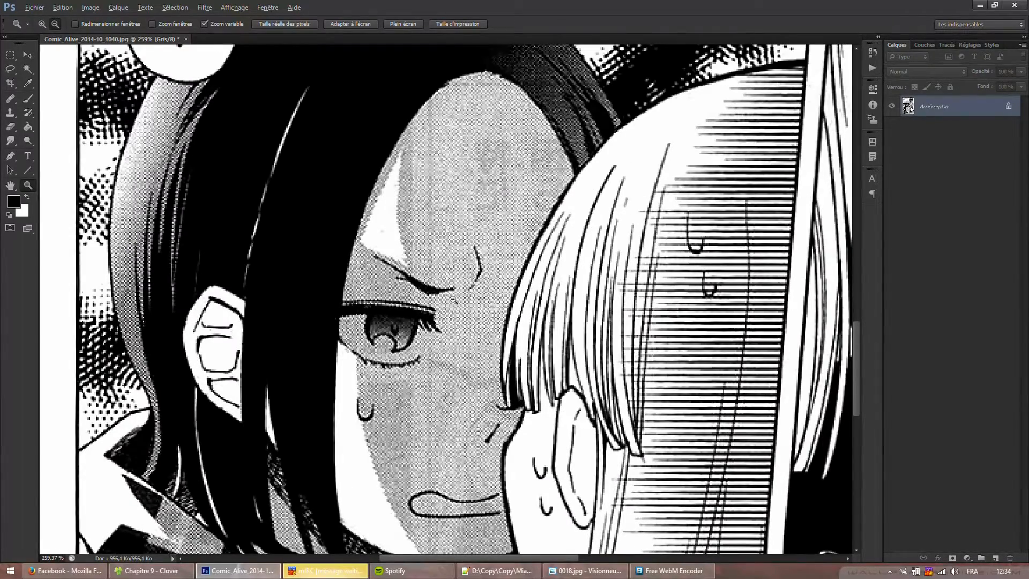
{"action": "scroll", "coordinate": [457, 298], "scroll_direction": "down", "scroll_amount": 14}
{"action": "scroll", "coordinate": [397, 258], "scroll_direction": "up", "scroll_amount": 3}
{"action": "scroll", "coordinate": [371, 305], "scroll_direction": "up", "scroll_amount": 4}
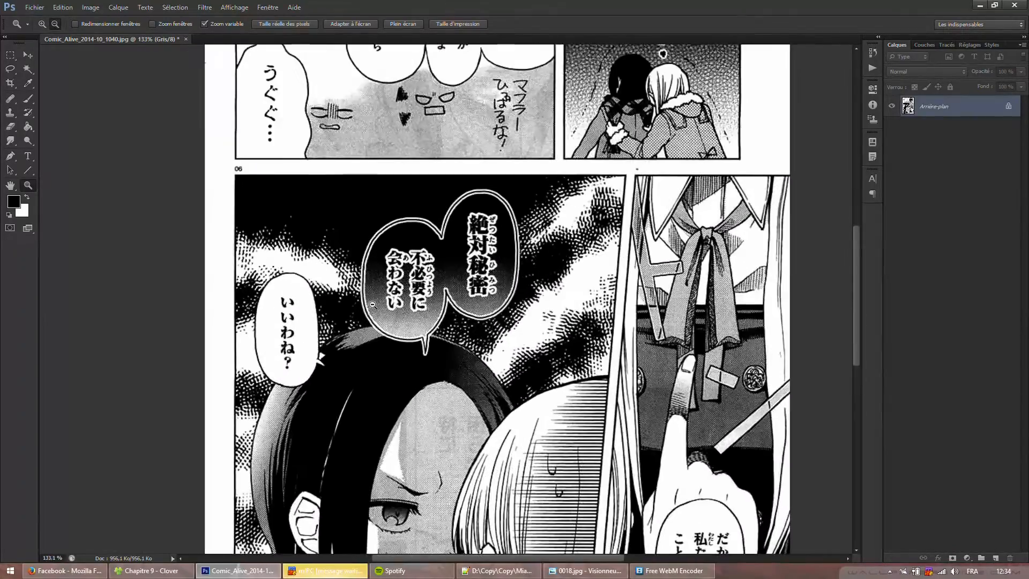
{"action": "scroll", "coordinate": [371, 305], "scroll_direction": "up", "scroll_amount": 10}
{"action": "scroll", "coordinate": [310, 305], "scroll_direction": "down", "scroll_amount": 10}
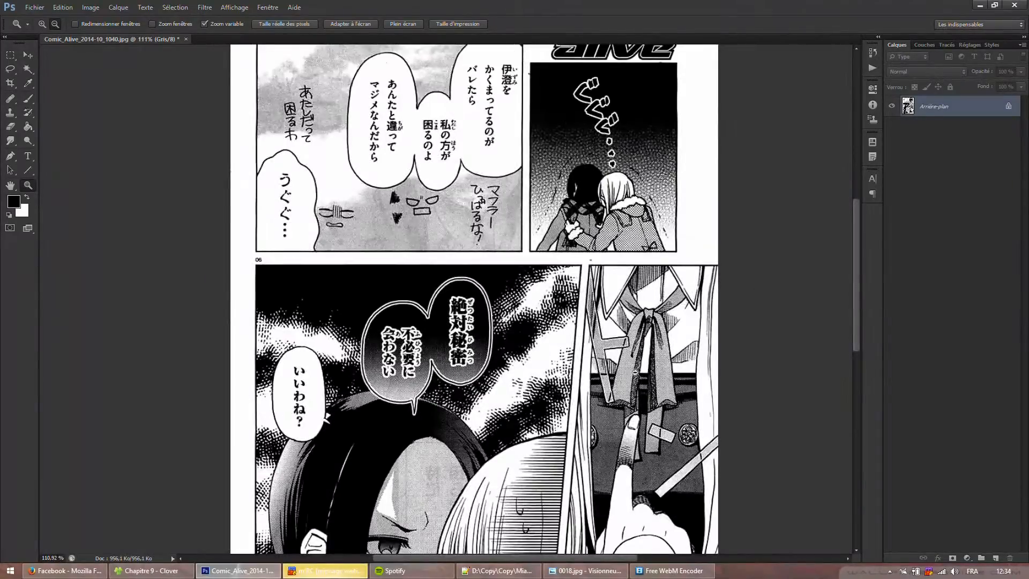
{"action": "scroll", "coordinate": [644, 369], "scroll_direction": "down", "scroll_amount": 2}
Paint out the gray specks on the white hair strand beside the pointing hand with a hard white 6 px brush
{"action": "scroll", "coordinate": [593, 380], "scroll_direction": "up", "scroll_amount": 7}
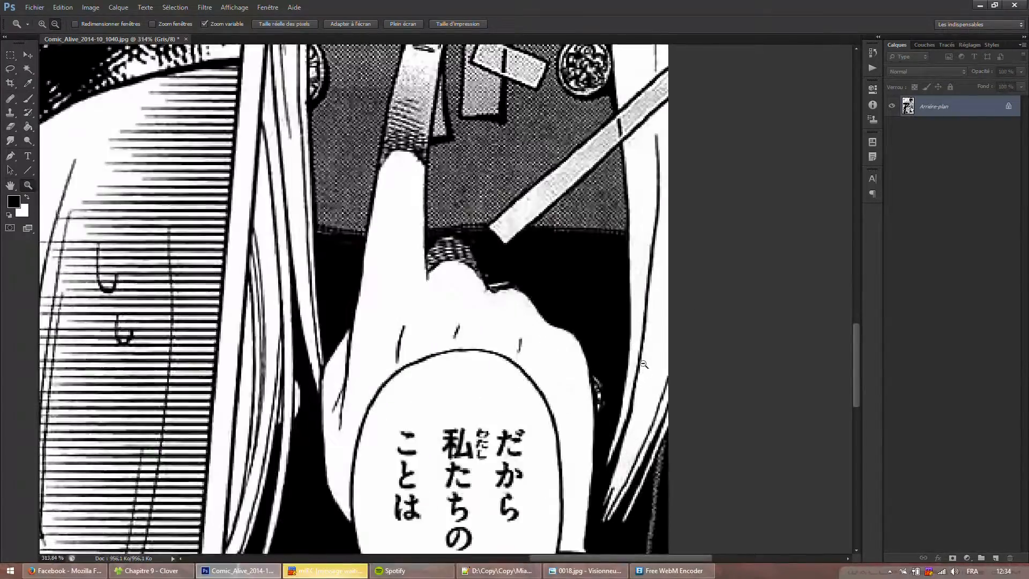
{"action": "scroll", "coordinate": [644, 364], "scroll_direction": "up", "scroll_amount": 5}
{"action": "left_click", "coordinate": [25, 100]}
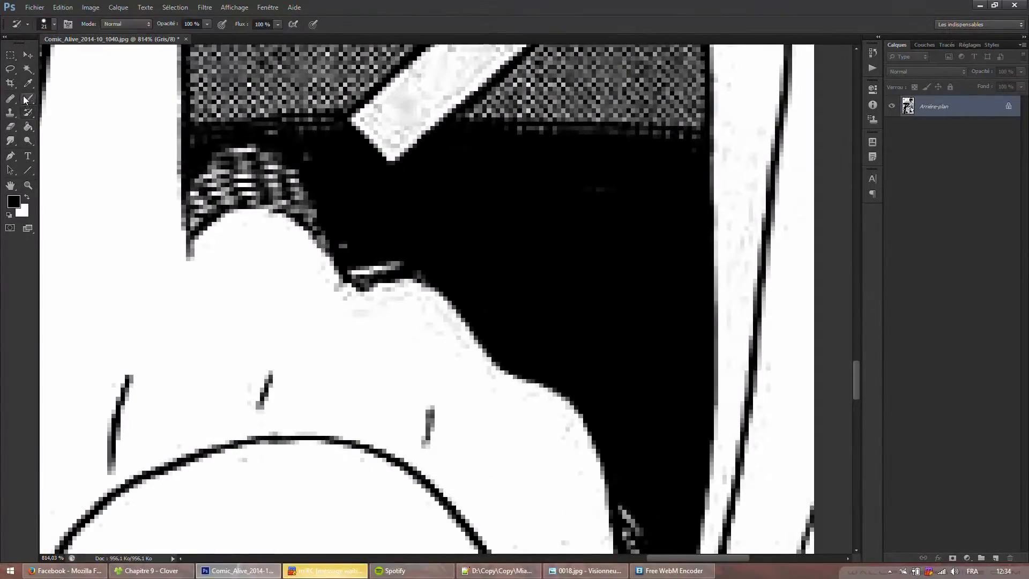
{"action": "right_click", "coordinate": [646, 203]}
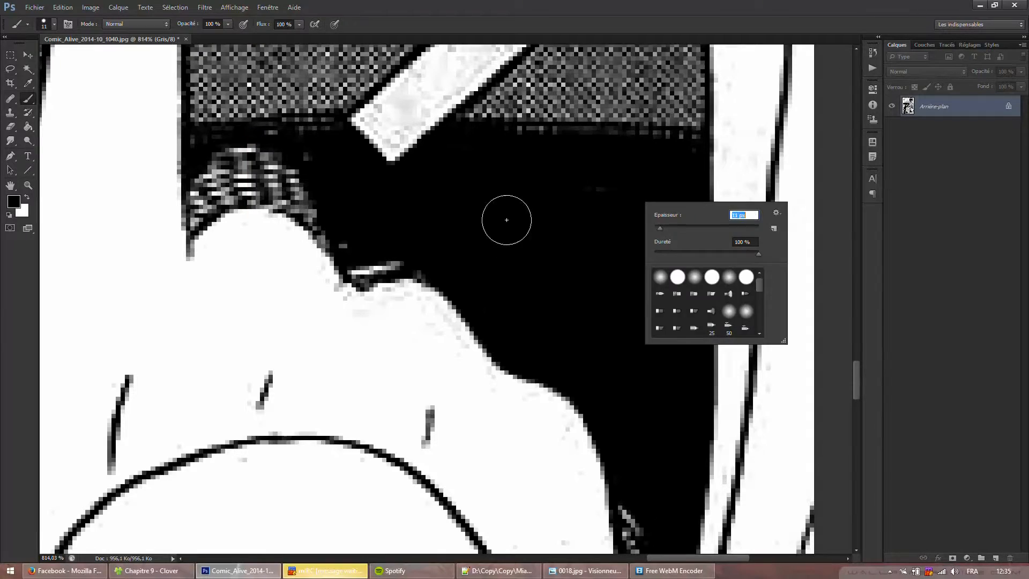
{"action": "key", "text": "Return"}
{"action": "scroll", "coordinate": [643, 300], "scroll_direction": "down", "scroll_amount": 3}
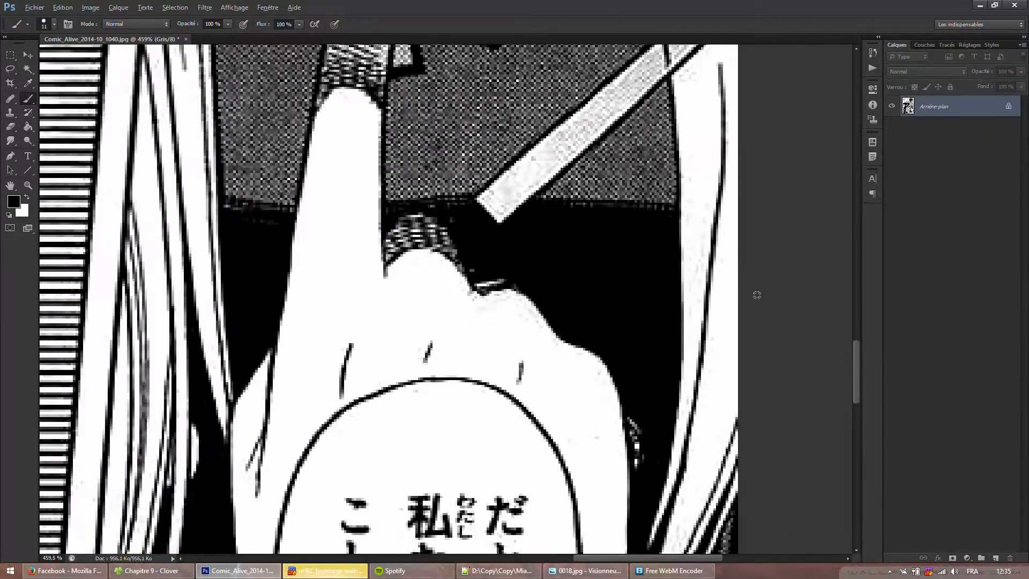
{"action": "scroll", "coordinate": [705, 251], "scroll_direction": "up", "scroll_amount": 4}
{"action": "key", "text": "x"}
{"action": "scroll", "coordinate": [645, 172], "scroll_direction": "up", "scroll_amount": 1}
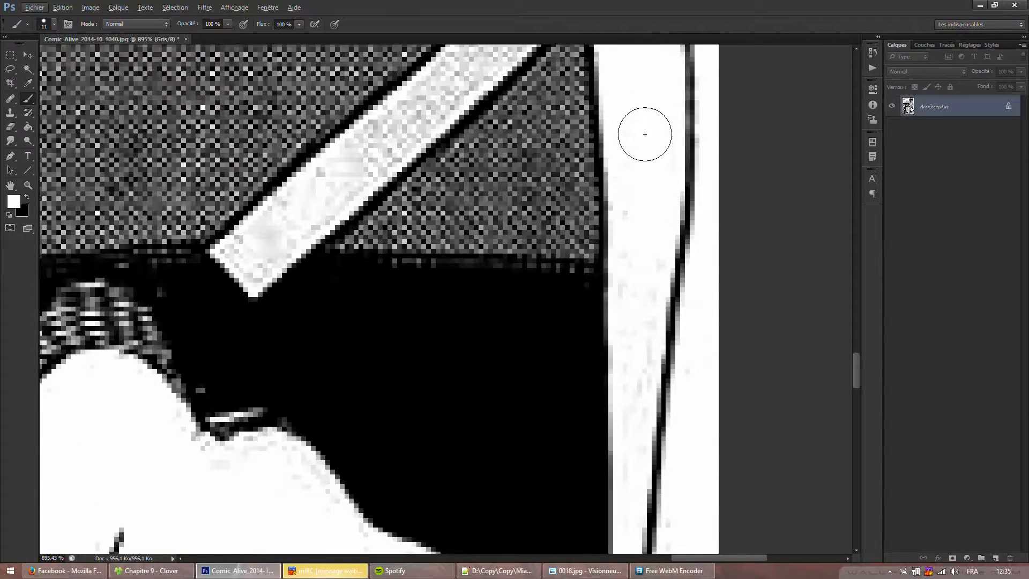
{"action": "right_click", "coordinate": [646, 236]}
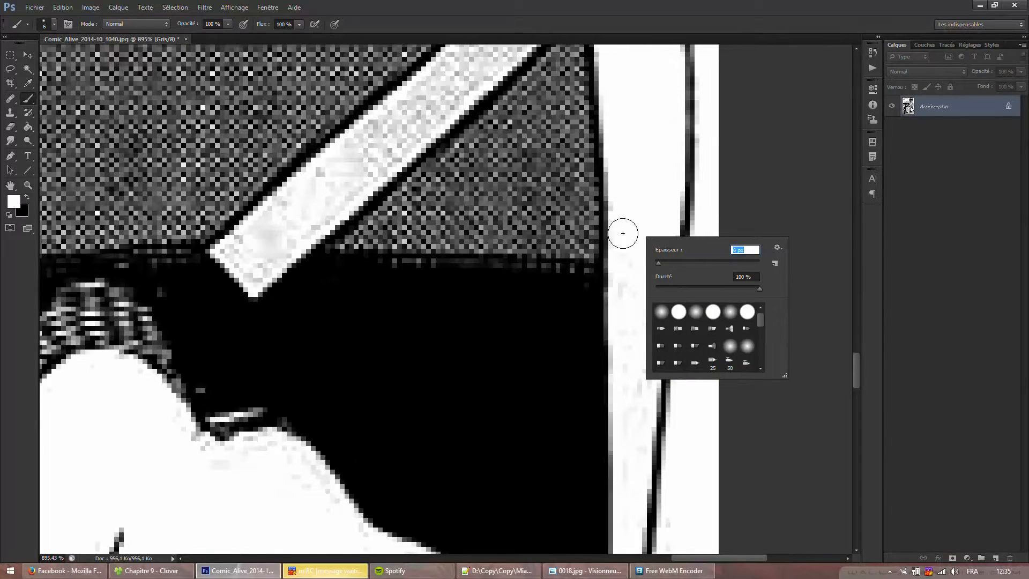
{"action": "key", "text": "Return"}
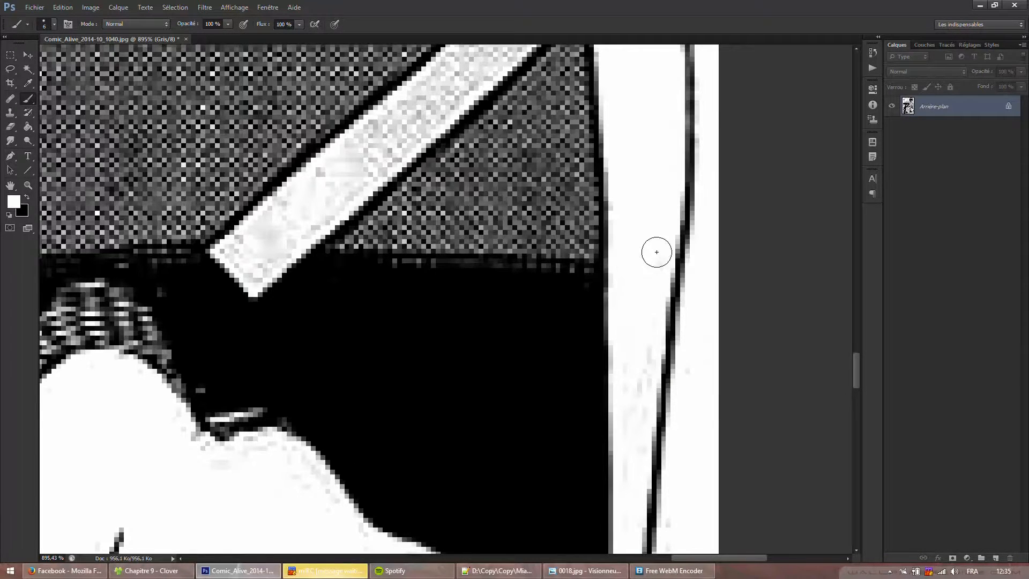
{"action": "scroll", "coordinate": [650, 273], "scroll_direction": "down", "scroll_amount": 1}
{"action": "scroll", "coordinate": [631, 374], "scroll_direction": "down", "scroll_amount": 1}
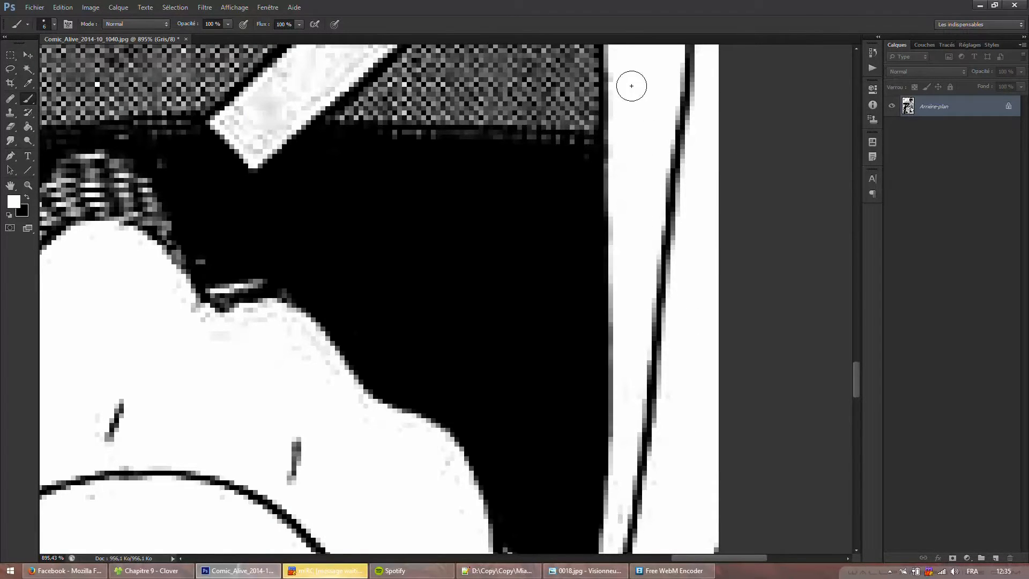
Clean the gray specks off the white hand and around the text of the lower-right speech balloon with the white brush
{"action": "scroll", "coordinate": [595, 247], "scroll_direction": "down", "scroll_amount": 12}
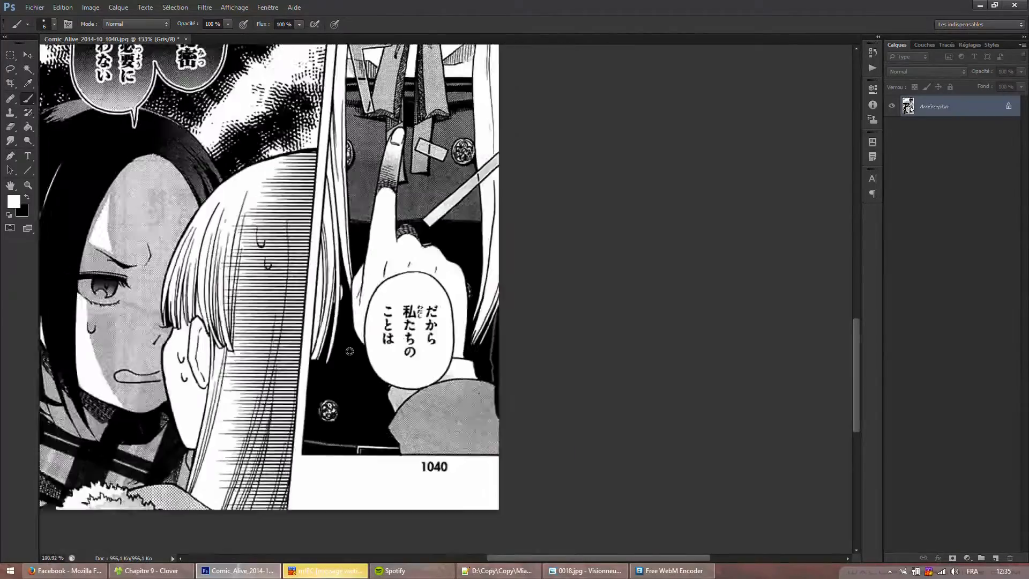
{"action": "scroll", "coordinate": [302, 324], "scroll_direction": "up", "scroll_amount": 6}
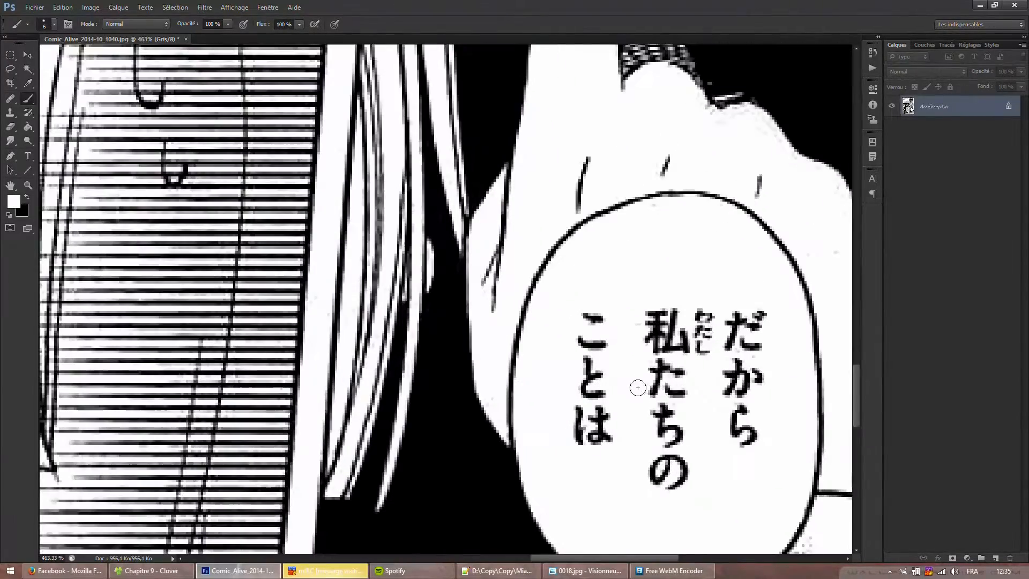
{"action": "right_click", "coordinate": [626, 386]}
{"action": "left_click", "coordinate": [683, 93]}
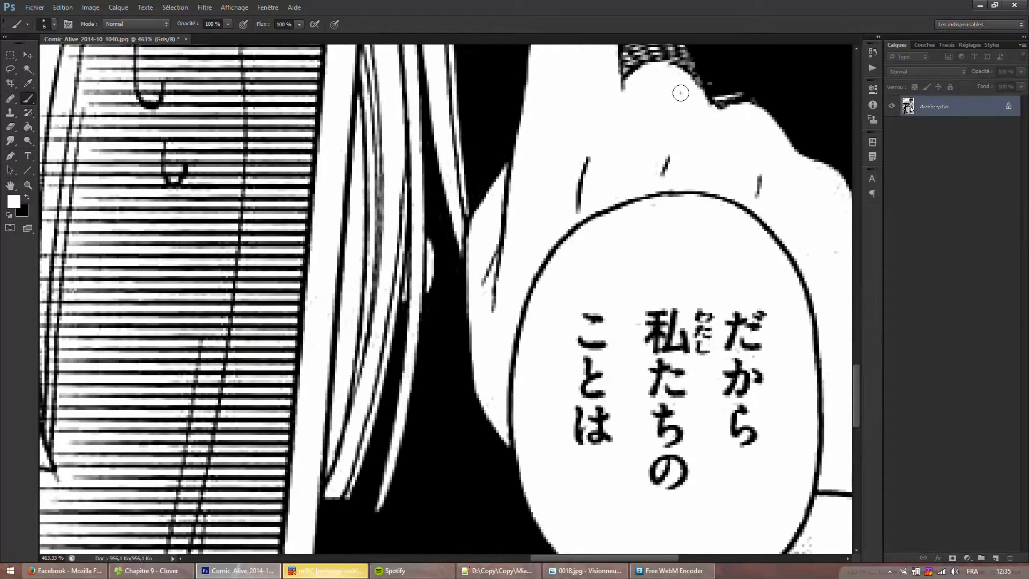
{"action": "scroll", "coordinate": [635, 86], "scroll_direction": "down", "scroll_amount": 3}
{"action": "scroll", "coordinate": [752, 228], "scroll_direction": "up", "scroll_amount": 5}
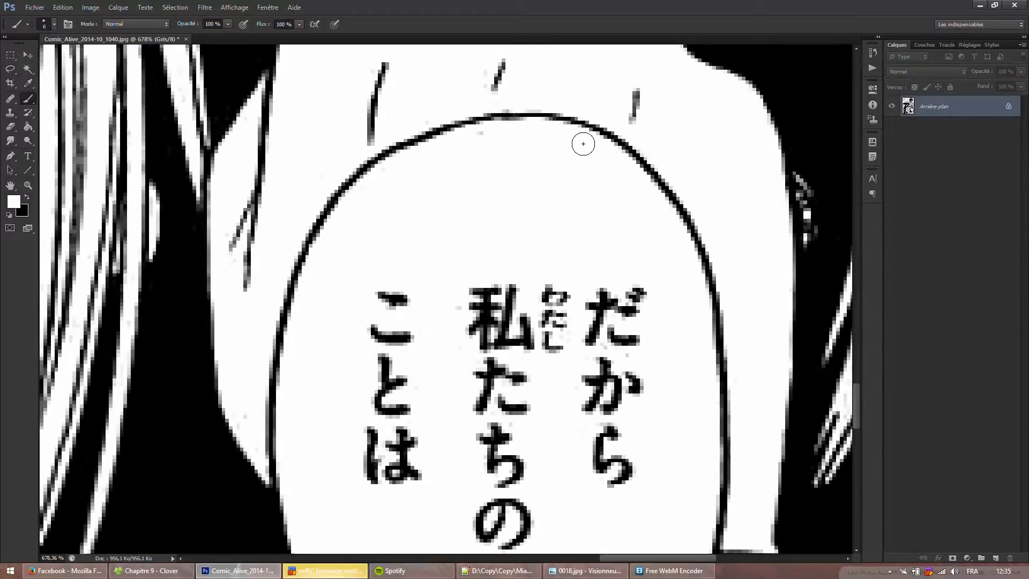
{"action": "scroll", "coordinate": [493, 137], "scroll_direction": "down", "scroll_amount": 2}
Resize the image to a height of 1100 pixels, keeping its proportions
{"action": "scroll", "coordinate": [383, 172], "scroll_direction": "down", "scroll_amount": 10}
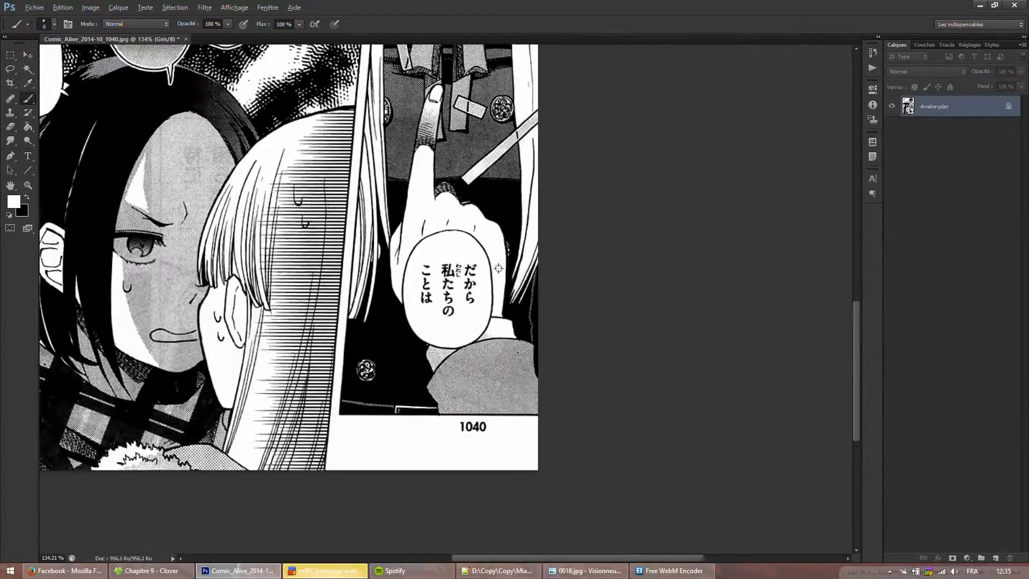
{"action": "scroll", "coordinate": [414, 200], "scroll_direction": "up", "scroll_amount": 3}
{"action": "scroll", "coordinate": [401, 242], "scroll_direction": "up", "scroll_amount": 5}
{"action": "scroll", "coordinate": [387, 286], "scroll_direction": "down", "scroll_amount": 4}
{"action": "scroll", "coordinate": [255, 324], "scroll_direction": "up", "scroll_amount": 4}
{"action": "scroll", "coordinate": [348, 198], "scroll_direction": "down", "scroll_amount": 6}
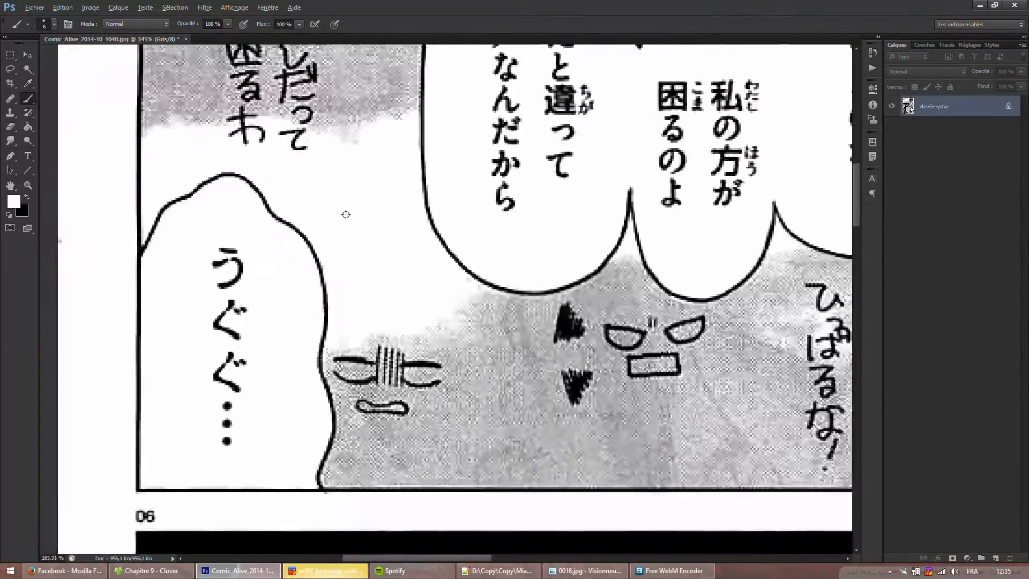
{"action": "left_click", "coordinate": [92, 7]}
{"action": "left_click", "coordinate": [164, 110]}
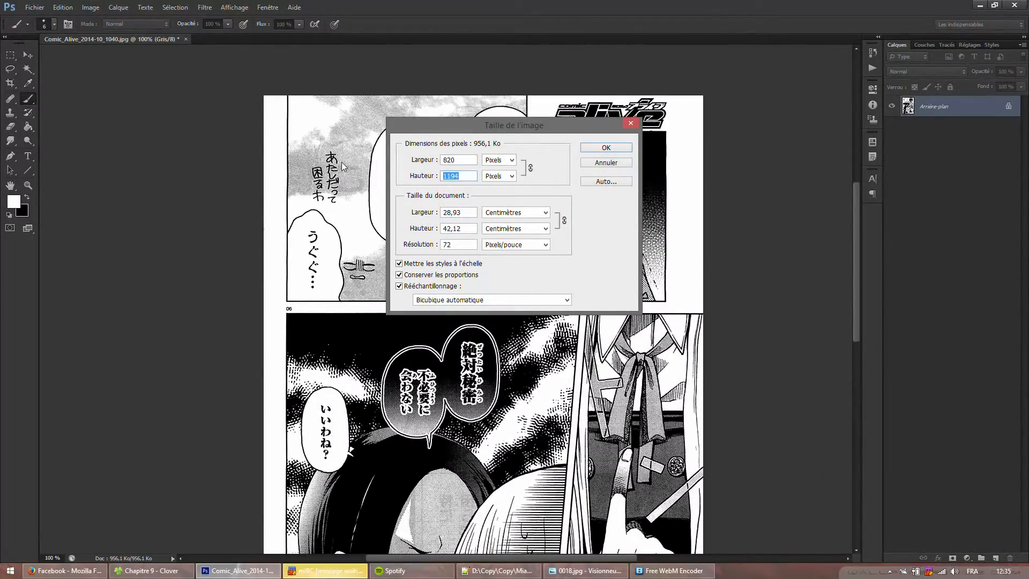
{"action": "type", "text": "1100"}
{"action": "key", "text": "Return"}
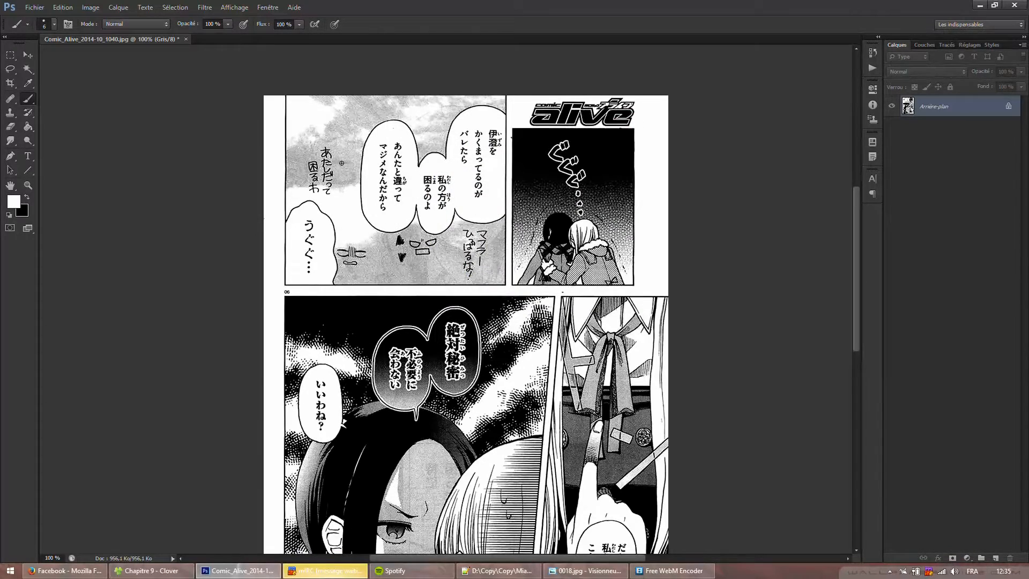
Enlarge the hard white brush and paint out the Japanese text in the speech balloon over the pointing hand
{"action": "left_click", "coordinate": [26, 185]}
{"action": "scroll", "coordinate": [354, 224], "scroll_direction": "down", "scroll_amount": 4}
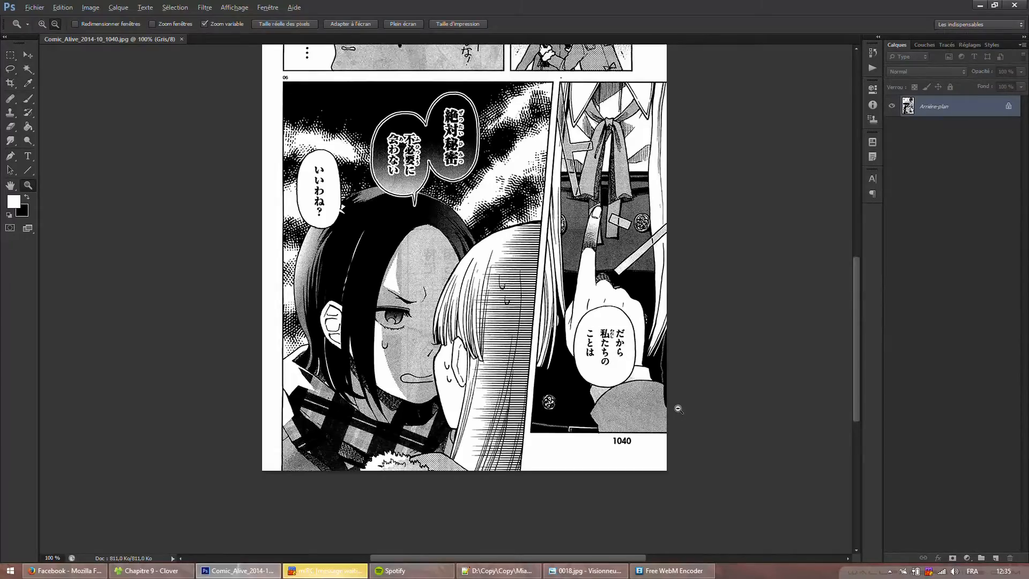
{"action": "scroll", "coordinate": [678, 409], "scroll_direction": "up", "scroll_amount": 4}
{"action": "scroll", "coordinate": [572, 360], "scroll_direction": "up", "scroll_amount": 12}
{"action": "right_click", "coordinate": [588, 304]}
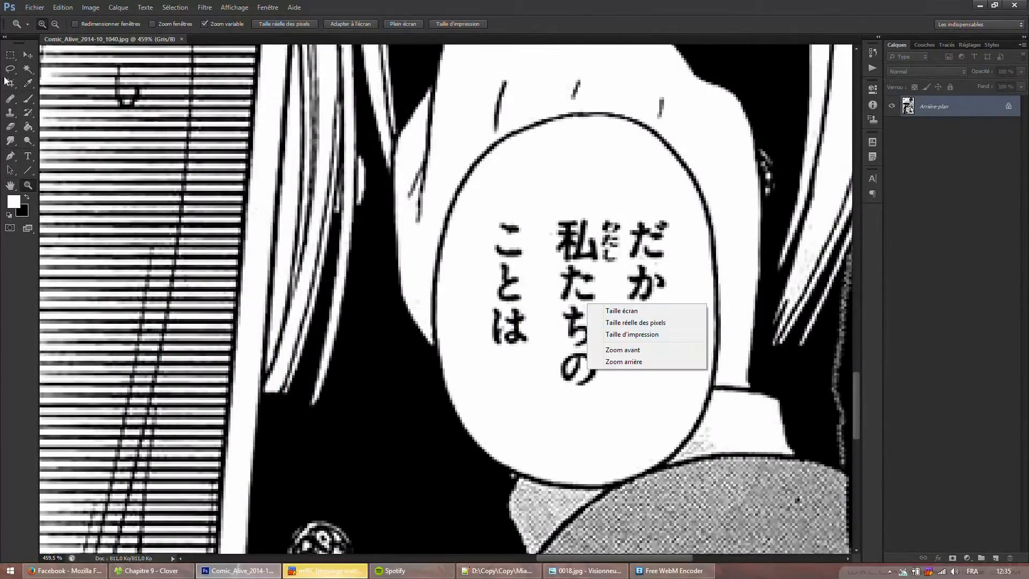
{"action": "left_click", "coordinate": [28, 98]}
{"action": "right_click", "coordinate": [625, 264]}
{"action": "left_click_drag", "start_coordinate": [668, 284], "coordinate": [691, 284]}
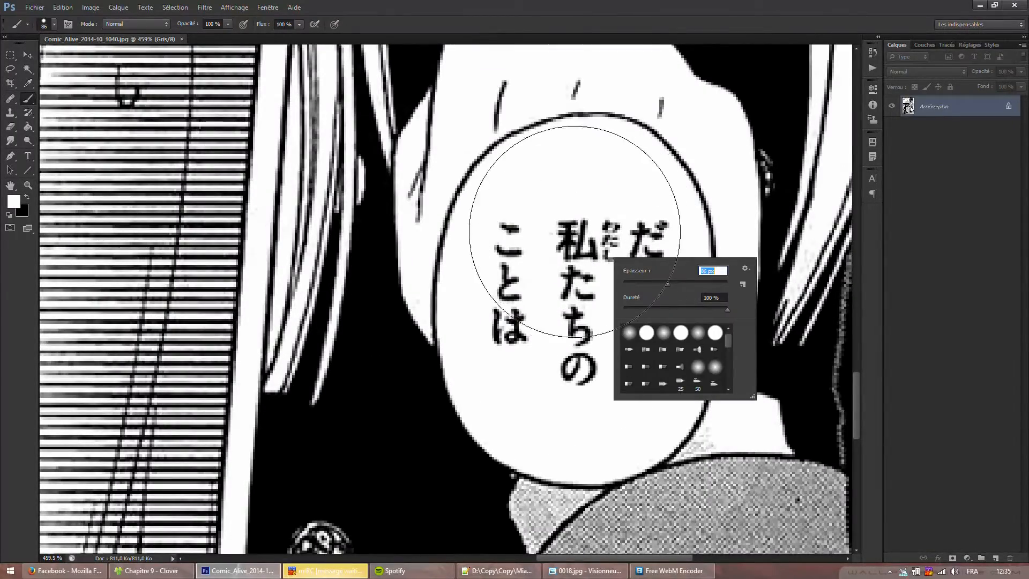
{"action": "left_click", "coordinate": [583, 324]}
Paint out in white the text of the いいわね？ balloon beside the dark-haired girl and the うぐぐ… balloon in the top-left panel
{"action": "scroll", "coordinate": [562, 298], "scroll_direction": "down", "scroll_amount": 15}
{"action": "scroll", "coordinate": [346, 151], "scroll_direction": "up", "scroll_amount": 2}
{"action": "scroll", "coordinate": [252, 195], "scroll_direction": "up", "scroll_amount": 15}
{"action": "scroll", "coordinate": [343, 239], "scroll_direction": "up", "scroll_amount": 4}
{"action": "right_click", "coordinate": [359, 243]}
{"action": "mouse_move", "coordinate": [331, 215]}
{"action": "left_mouse_down"}
{"action": "mouse_move", "coordinate": [322, 348]}
{"action": "mouse_move", "coordinate": [347, 360]}
{"action": "left_mouse_up"}
{"action": "scroll", "coordinate": [346, 361], "scroll_direction": "down", "scroll_amount": 10}
{"action": "scroll", "coordinate": [319, 146], "scroll_direction": "up", "scroll_amount": 8}
{"action": "left_click_drag", "start_coordinate": [319, 146], "coordinate": [344, 243]}
Paint out in white all the text in the large joined speech balloons of the top-left panel
{"action": "scroll", "coordinate": [344, 243], "scroll_direction": "down", "scroll_amount": 10}
{"action": "scroll", "coordinate": [472, 149], "scroll_direction": "up", "scroll_amount": 8}
{"action": "mouse_move", "coordinate": [471, 149]}
{"action": "left_mouse_down"}
{"action": "mouse_move", "coordinate": [459, 337]}
{"action": "mouse_move", "coordinate": [439, 227]}
{"action": "mouse_move", "coordinate": [436, 115]}
{"action": "left_mouse_up"}
{"action": "mouse_move", "coordinate": [595, 251]}
{"action": "left_mouse_down"}
{"action": "mouse_move", "coordinate": [590, 323]}
{"action": "mouse_move", "coordinate": [600, 340]}
{"action": "mouse_move", "coordinate": [630, 284]}
{"action": "mouse_move", "coordinate": [731, 304]}
{"action": "mouse_move", "coordinate": [737, 102]}
{"action": "mouse_move", "coordinate": [710, 225]}
{"action": "left_mouse_up"}
{"action": "scroll", "coordinate": [758, 200], "scroll_direction": "down", "scroll_amount": 4}
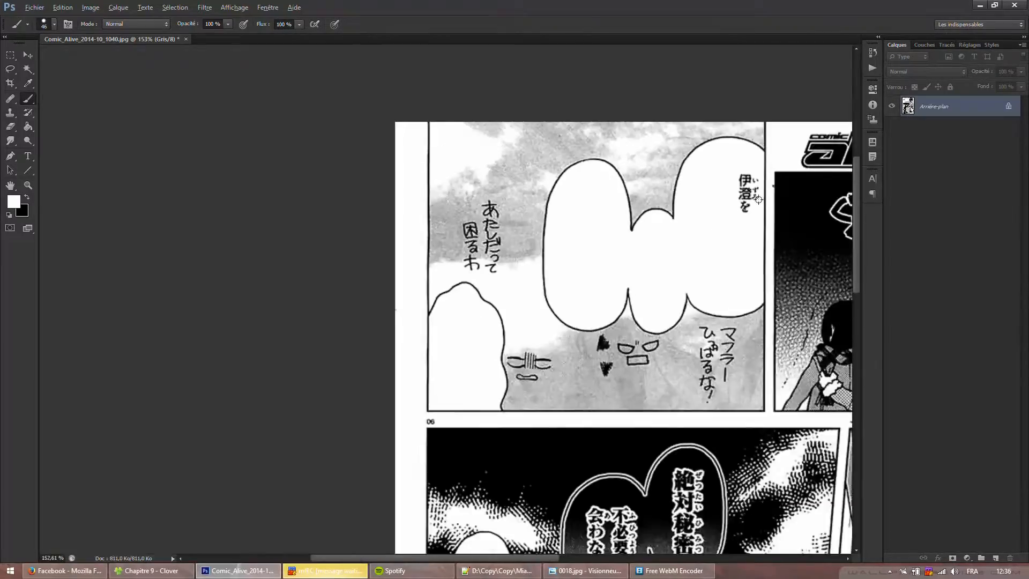
{"action": "scroll", "coordinate": [758, 200], "scroll_direction": "up", "scroll_amount": 4}
{"action": "left_click_drag", "start_coordinate": [719, 149], "coordinate": [724, 203]}
Erase the Comic Alive logo above the top-right panel with a 46 px white brush
{"action": "scroll", "coordinate": [696, 160], "scroll_direction": "down", "scroll_amount": 8}
{"action": "scroll", "coordinate": [632, 182], "scroll_direction": "up", "scroll_amount": 3}
{"action": "scroll", "coordinate": [399, 134], "scroll_direction": "up", "scroll_amount": 5}
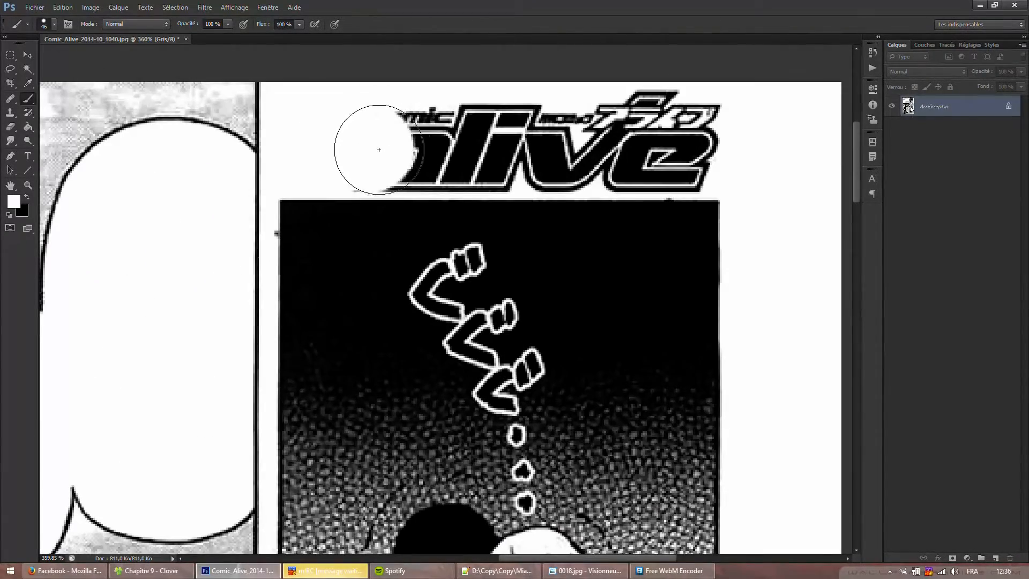
{"action": "mouse_move", "coordinate": [379, 150]}
{"action": "left_mouse_down"}
{"action": "mouse_move", "coordinate": [708, 136]}
{"action": "mouse_move", "coordinate": [656, 112]}
{"action": "mouse_move", "coordinate": [391, 119]}
{"action": "mouse_move", "coordinate": [320, 144]}
{"action": "mouse_move", "coordinate": [735, 149]}
{"action": "left_mouse_up"}
{"action": "scroll", "coordinate": [484, 153], "scroll_direction": "down", "scroll_amount": 8}
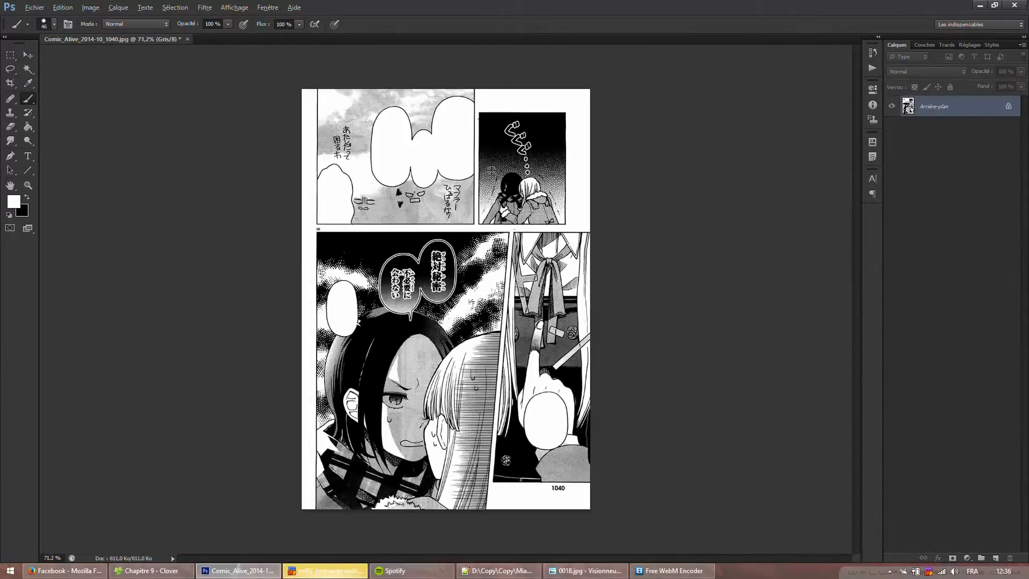
Paint over the white-outlined 絶対秘密 text in the dark gradient balloon with black, reducing the brush to 24 px
{"action": "scroll", "coordinate": [413, 282], "scroll_direction": "up", "scroll_amount": 8}
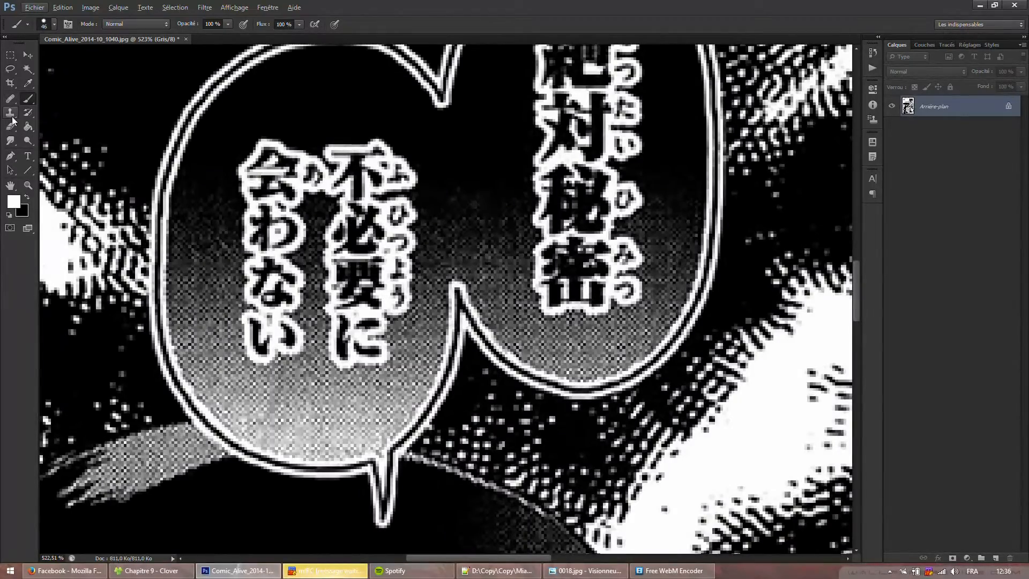
{"action": "scroll", "coordinate": [314, 226], "scroll_direction": "down", "scroll_amount": 6}
{"action": "scroll", "coordinate": [314, 226], "scroll_direction": "up", "scroll_amount": 6}
{"action": "scroll", "coordinate": [351, 155], "scroll_direction": "up", "scroll_amount": 1}
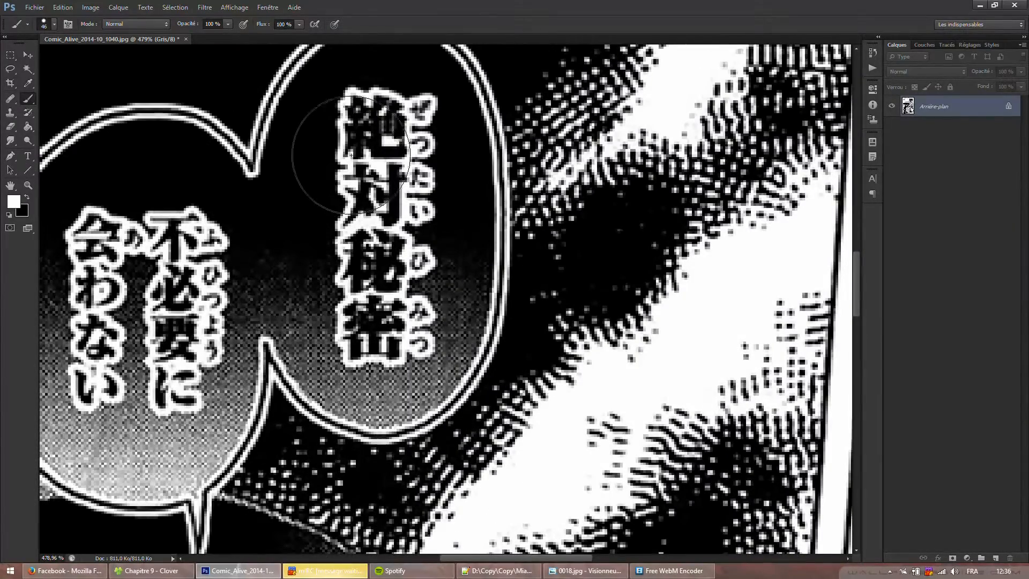
{"action": "mouse_move", "coordinate": [367, 114]}
{"action": "left_mouse_down"}
{"action": "mouse_move", "coordinate": [395, 110]}
{"action": "mouse_move", "coordinate": [383, 236]}
{"action": "mouse_move", "coordinate": [408, 247]}
{"action": "left_mouse_up"}
{"action": "right_click", "coordinate": [408, 247]}
{"action": "key", "text": "bracketleft"}
{"action": "mouse_move", "coordinate": [353, 280]}
{"action": "left_mouse_down"}
{"action": "mouse_move", "coordinate": [360, 345]}
{"action": "mouse_move", "coordinate": [392, 340]}
{"action": "mouse_move", "coordinate": [409, 299]}
{"action": "left_mouse_up"}
{"action": "scroll", "coordinate": [361, 314], "scroll_direction": "down", "scroll_amount": 3}
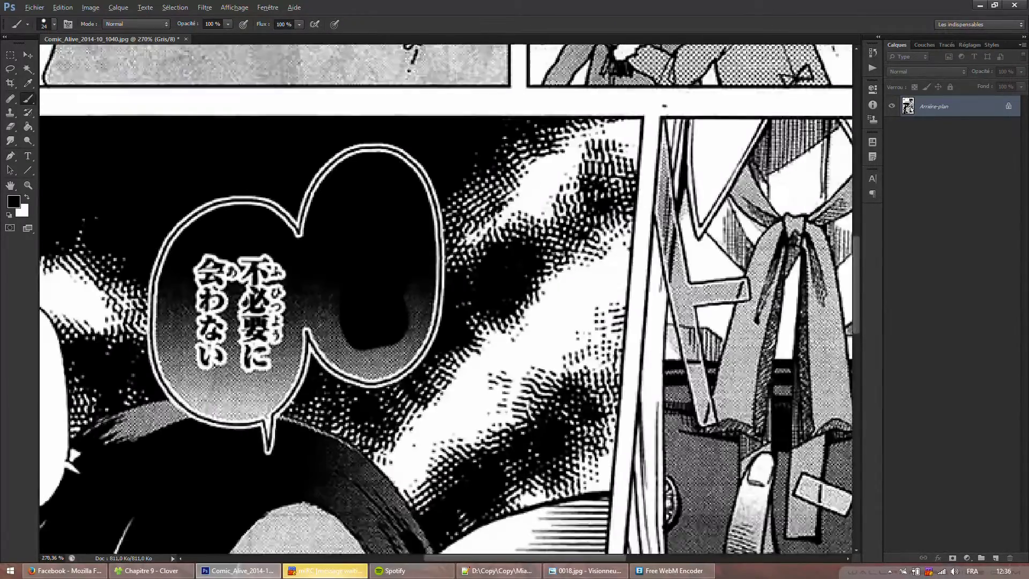
Paint out in black the 不必要に会わない text in the dark gradient balloon, and save and close the page
{"action": "scroll", "coordinate": [210, 353], "scroll_direction": "up", "scroll_amount": 3}
{"action": "mouse_move", "coordinate": [345, 354]}
{"action": "left_mouse_down"}
{"action": "mouse_move", "coordinate": [337, 285]}
{"action": "mouse_move", "coordinate": [368, 111]}
{"action": "mouse_move", "coordinate": [374, 287]}
{"action": "mouse_move", "coordinate": [332, 172]}
{"action": "mouse_move", "coordinate": [246, 151]}
{"action": "mouse_move", "coordinate": [248, 339]}
{"action": "mouse_move", "coordinate": [260, 236]}
{"action": "mouse_move", "coordinate": [279, 201]}
{"action": "left_mouse_up"}
{"action": "scroll", "coordinate": [324, 217], "scroll_direction": "down", "scroll_amount": 4}
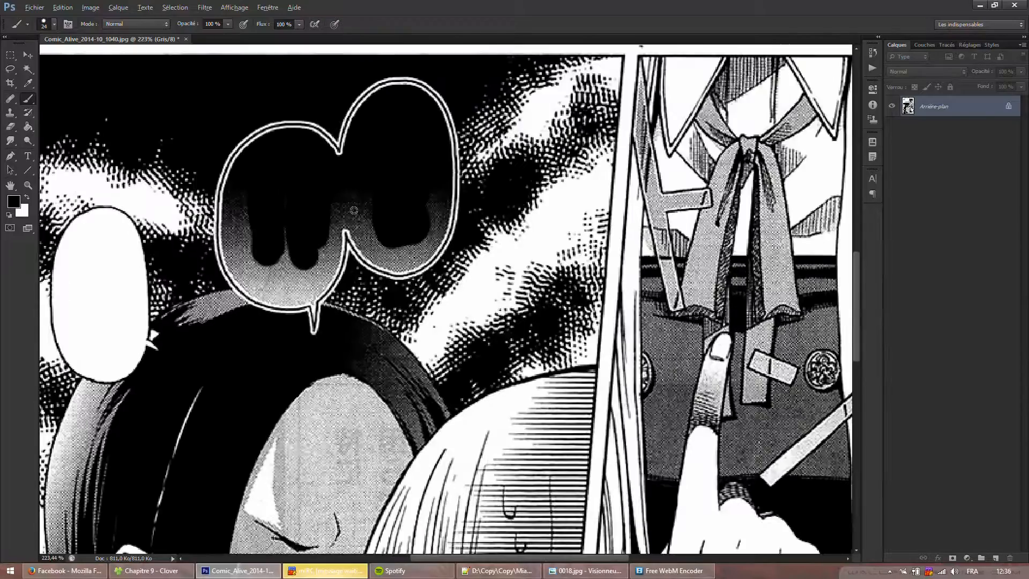
{"action": "scroll", "coordinate": [324, 216], "scroll_direction": "down", "scroll_amount": 3}
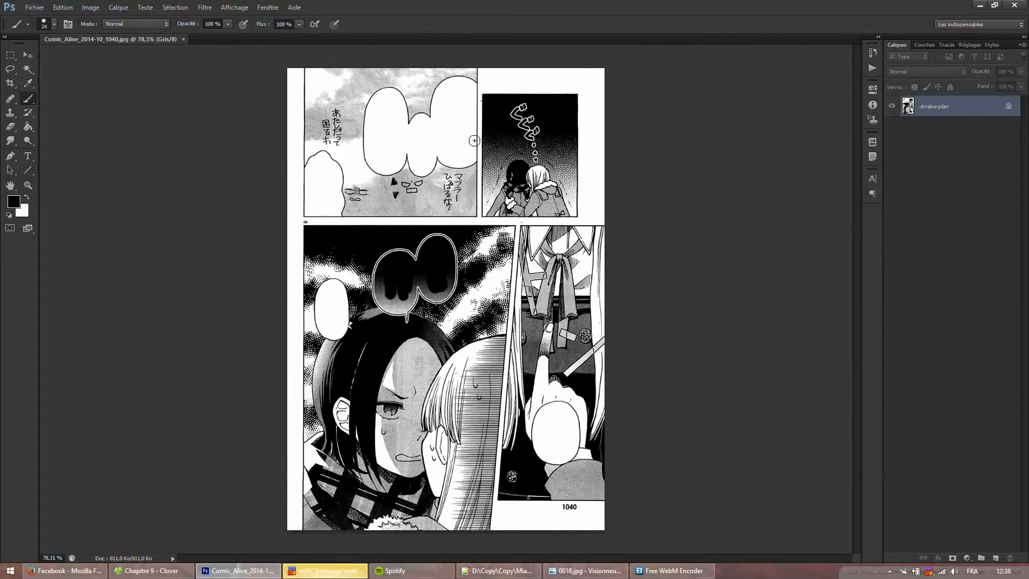
{"action": "key", "text": "ctrl+w"}
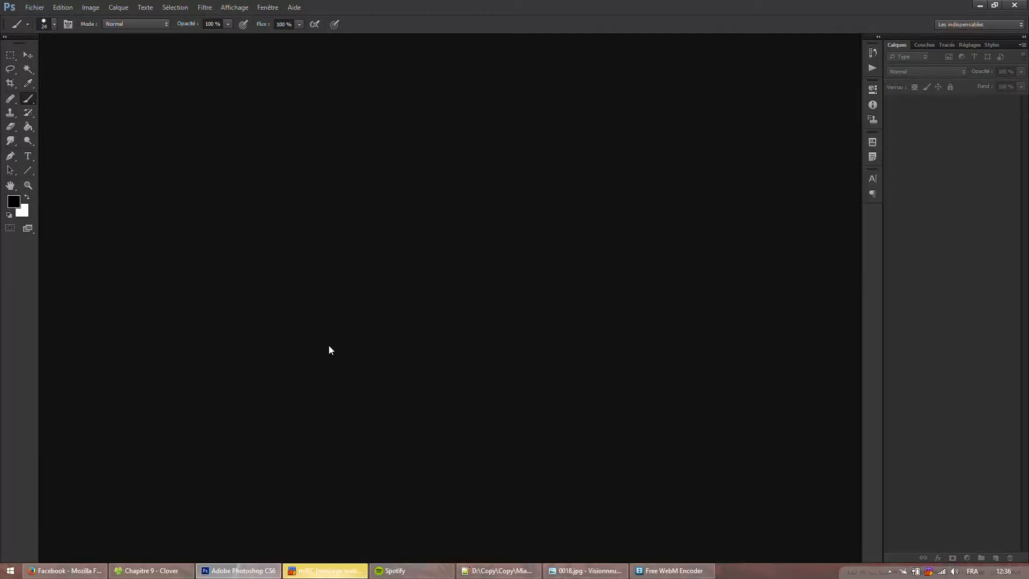
Switch to the file explorer, go to MiamMiamTeam > Ismi > Ism-i - ch05, and open 0003.jpg in Photoshop
{"action": "left_click", "coordinate": [151, 570]}
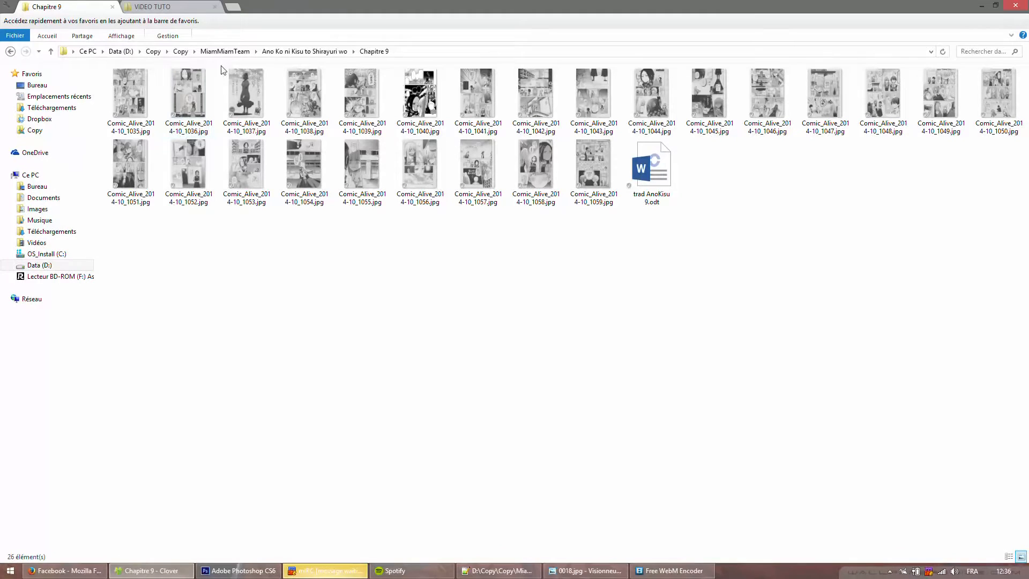
{"action": "left_click", "coordinate": [227, 54]}
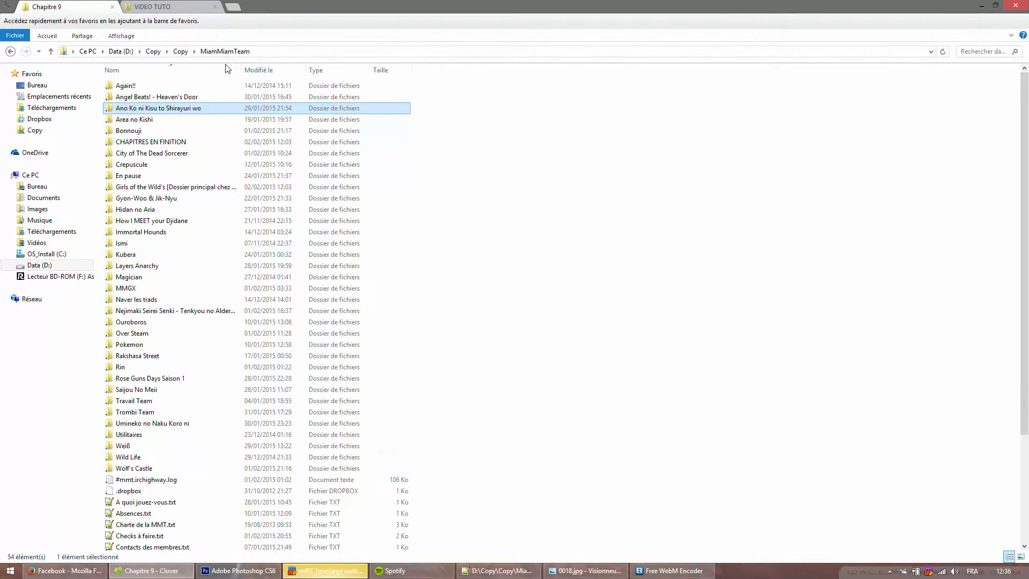
{"action": "left_click", "coordinate": [134, 245]}
{"action": "double_click", "coordinate": [133, 245]}
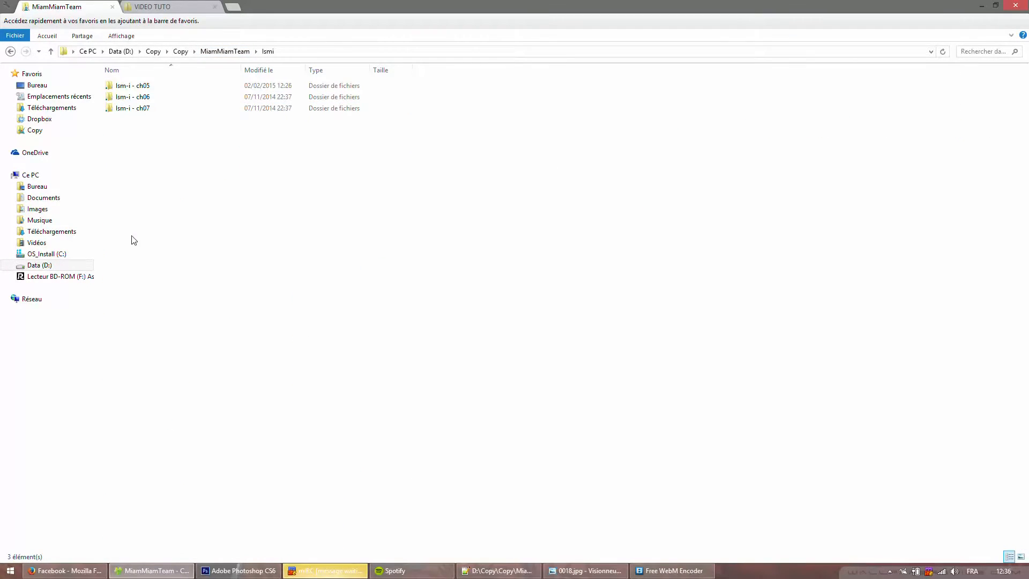
{"action": "double_click", "coordinate": [132, 85]}
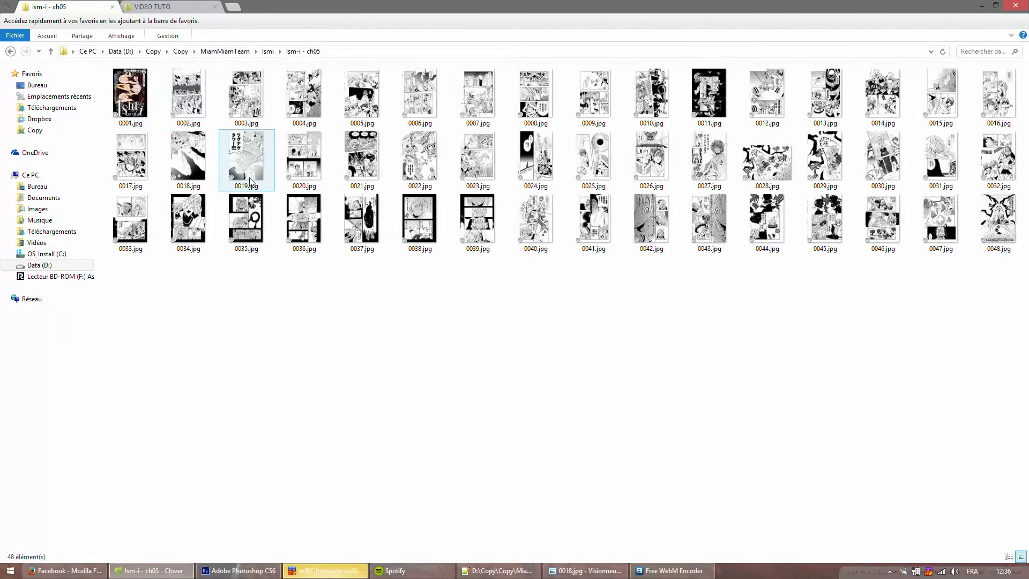
{"action": "left_click", "coordinate": [235, 152]}
{"action": "left_click_drag", "start_coordinate": [247, 96], "coordinate": [145, 241]}
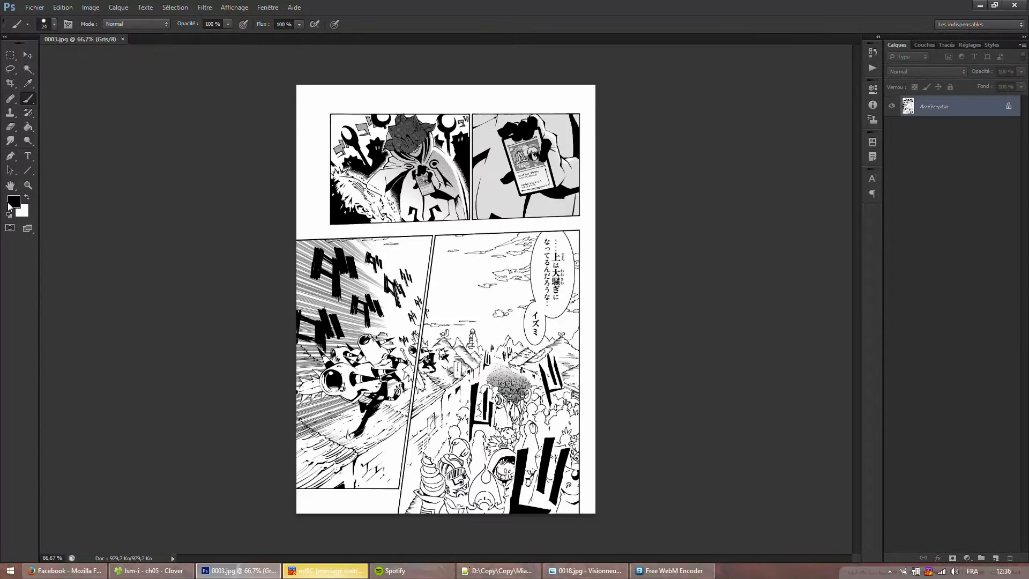
Examine the white background of the sky in the lower-right panel at pixel level for stray off-white marks
{"action": "left_click", "coordinate": [30, 191]}
{"action": "left_click", "coordinate": [598, 279]}
{"action": "scroll", "coordinate": [597, 198], "scroll_direction": "up", "scroll_amount": 2}
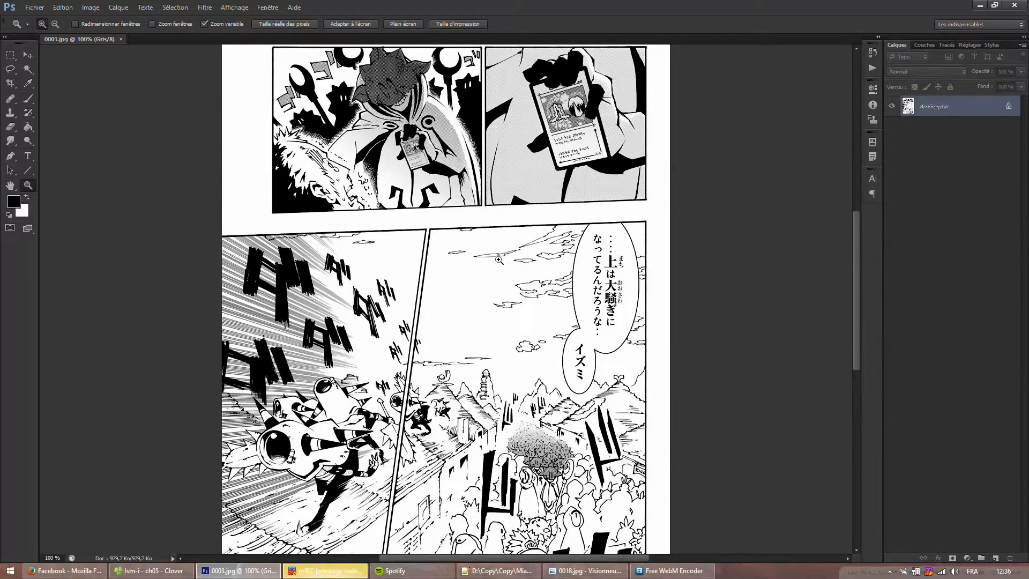
{"action": "left_click", "coordinate": [499, 257]}
{"action": "left_click", "coordinate": [498, 258]}
{"action": "left_click", "coordinate": [499, 257]}
{"action": "left_click", "coordinate": [450, 138]}
{"action": "left_click", "coordinate": [449, 137]}
{"action": "left_click", "coordinate": [449, 137]}
{"action": "left_click", "coordinate": [448, 137]}
{"action": "left_click", "coordinate": [449, 137]}
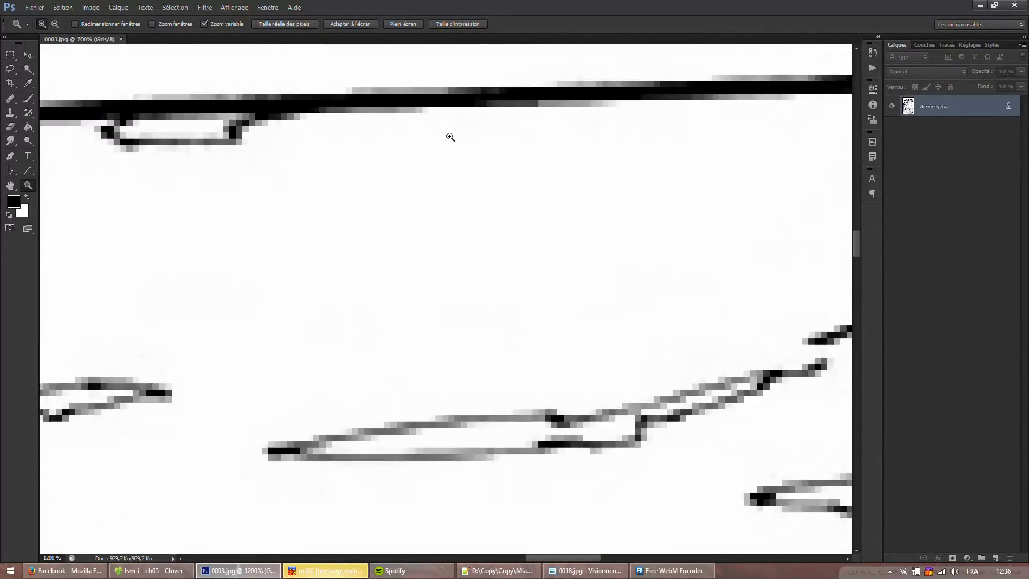
{"action": "left_click", "coordinate": [449, 137]}
{"action": "left_click", "coordinate": [449, 137]}
{"action": "scroll", "coordinate": [367, 211], "scroll_direction": "down", "scroll_amount": 1}
{"action": "scroll", "coordinate": [385, 193], "scroll_direction": "down", "scroll_amount": 14}
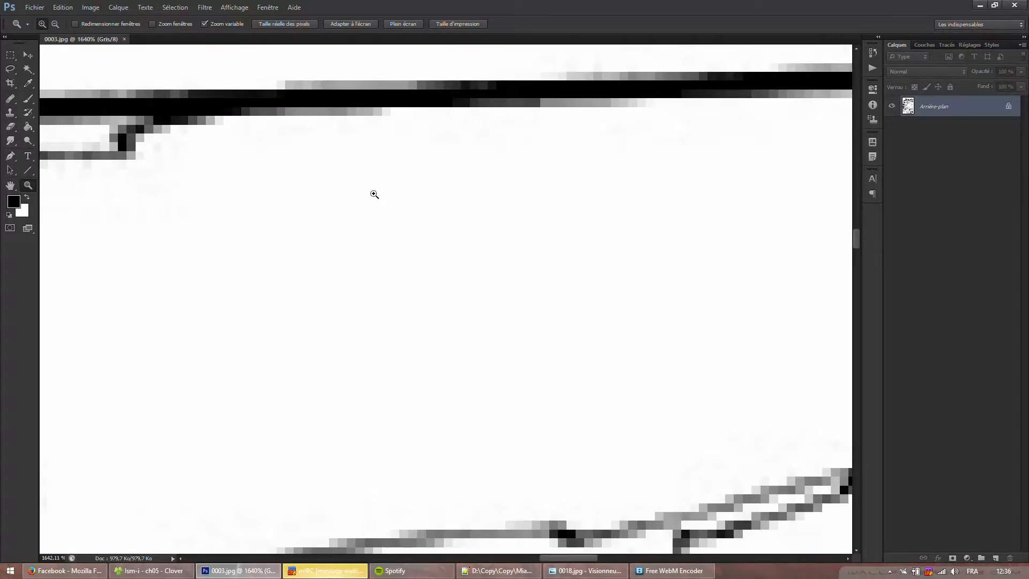
{"action": "scroll", "coordinate": [217, 251], "scroll_direction": "up", "scroll_amount": 5}
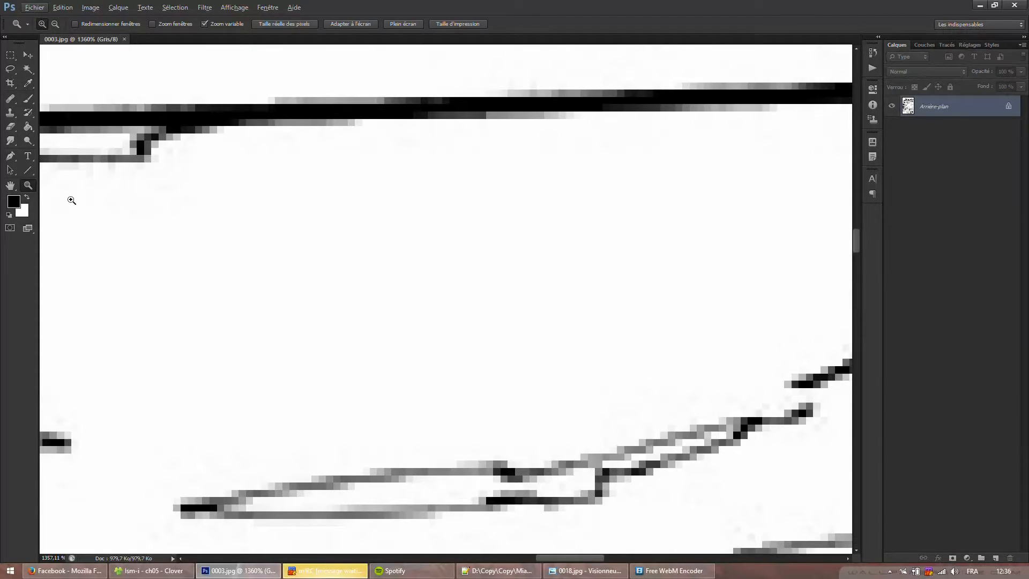
{"action": "scroll", "coordinate": [241, 229], "scroll_direction": "down", "scroll_amount": 20}
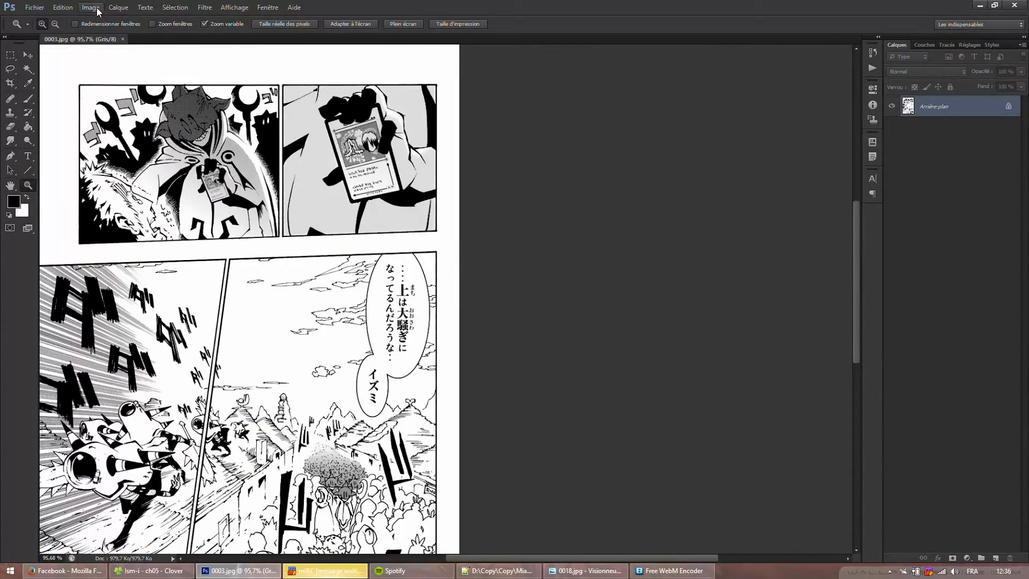
{"action": "left_click", "coordinate": [91, 8]}
{"action": "mouse_move", "coordinate": [134, 34]}
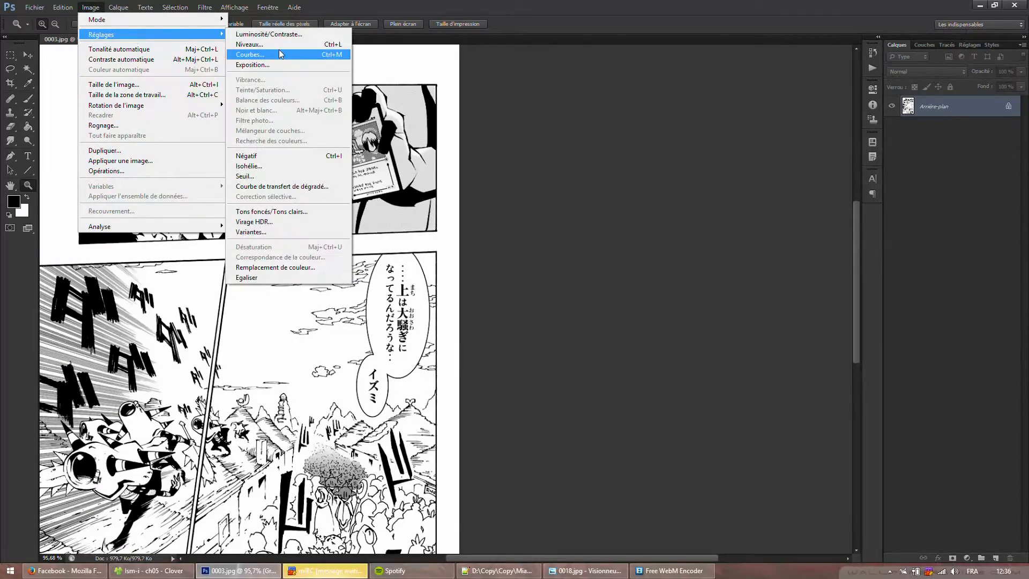
{"action": "left_click", "coordinate": [279, 54]}
{"action": "left_click", "coordinate": [653, 141]}
Whiten the page background with Levels by setting the white input level to 245, and close 0003.jpg
{"action": "left_click", "coordinate": [92, 8]}
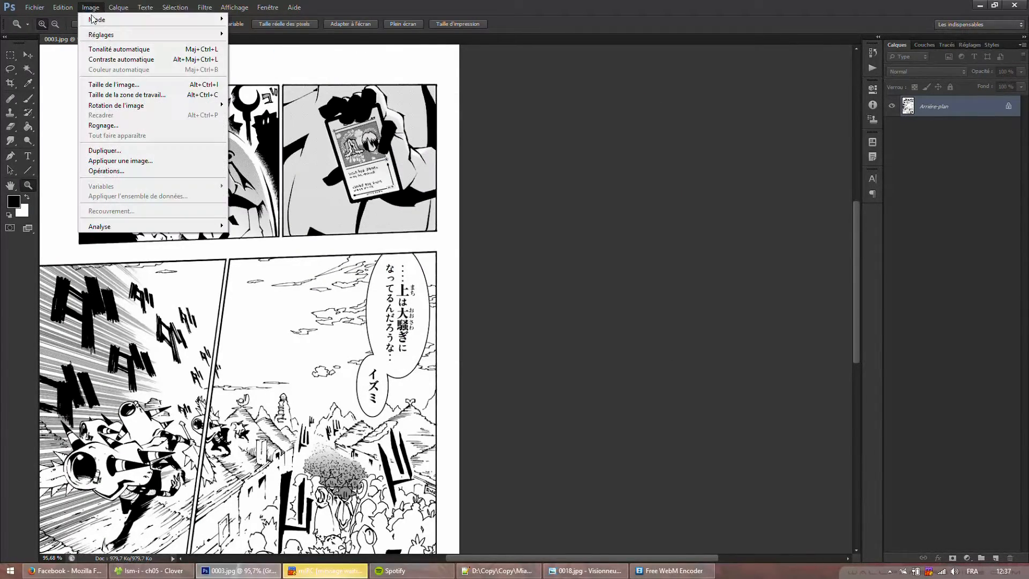
{"action": "mouse_move", "coordinate": [102, 34]}
{"action": "left_click", "coordinate": [278, 44]}
{"action": "scroll", "coordinate": [322, 276], "scroll_direction": "up", "scroll_amount": 5}
{"action": "scroll", "coordinate": [322, 276], "scroll_direction": "up", "scroll_amount": 10}
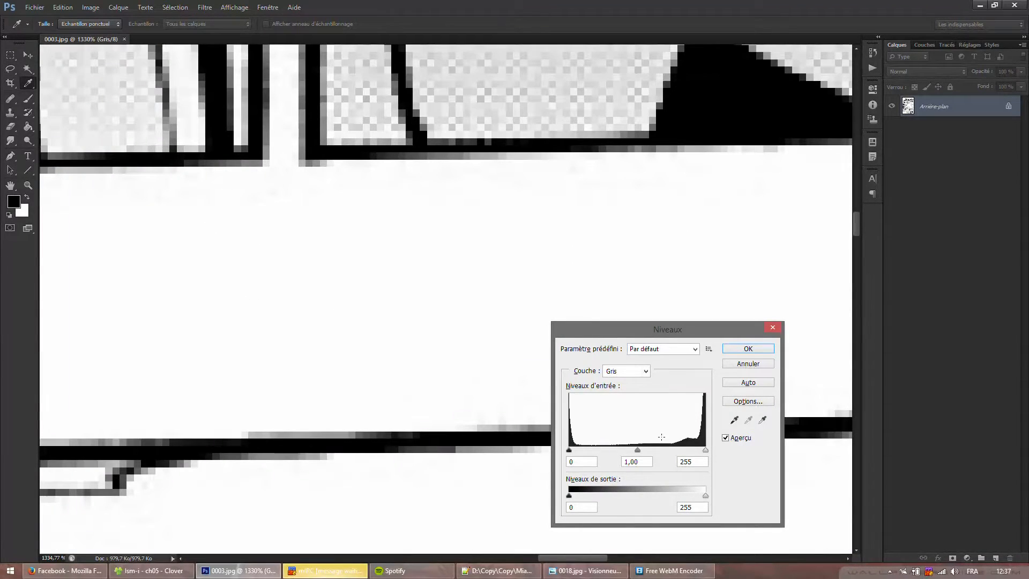
{"action": "left_click_drag", "start_coordinate": [705, 450], "coordinate": [703, 450]}
{"action": "key", "text": "Down"}
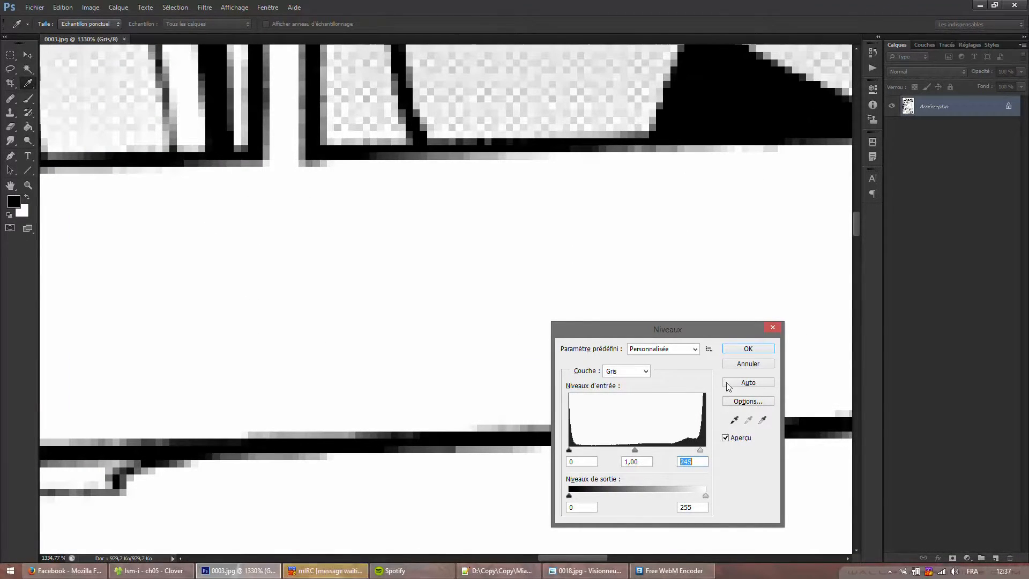
{"action": "left_click", "coordinate": [740, 349]}
{"action": "scroll", "coordinate": [485, 228], "scroll_direction": "down", "scroll_amount": 20}
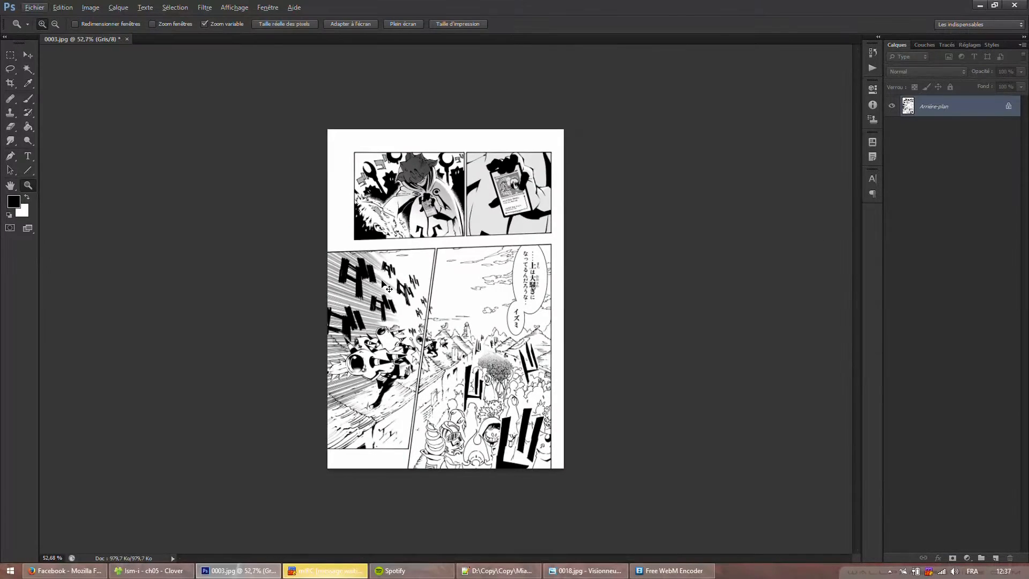
{"action": "key", "text": "ctrl+w"}
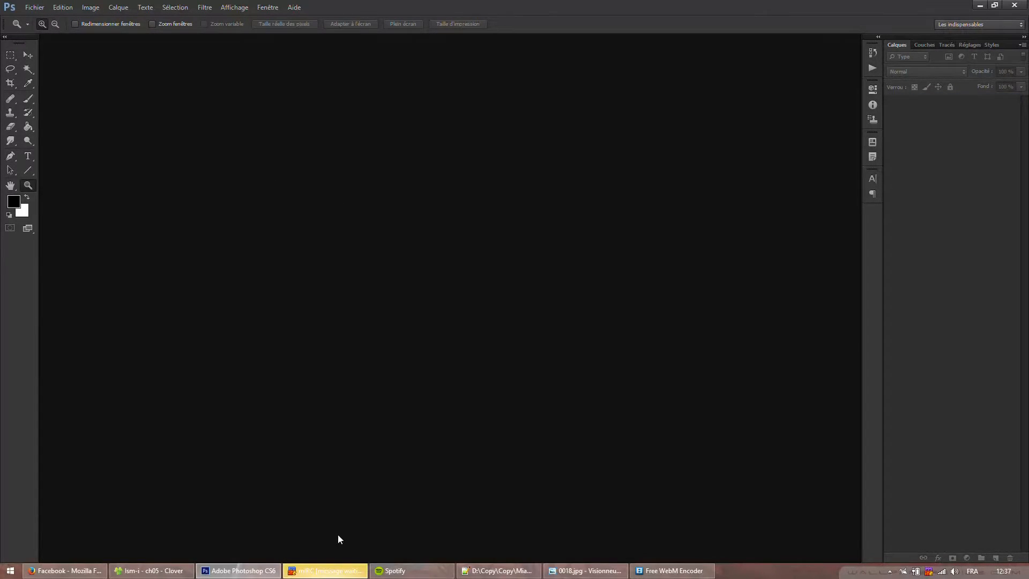
{"action": "left_click", "coordinate": [34, 7]}
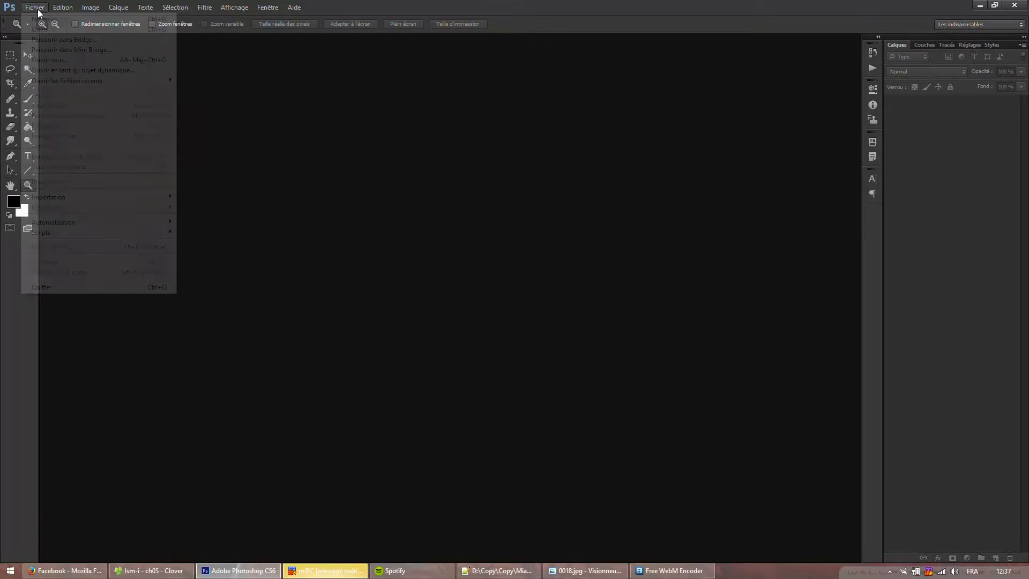
{"action": "left_click", "coordinate": [42, 29]}
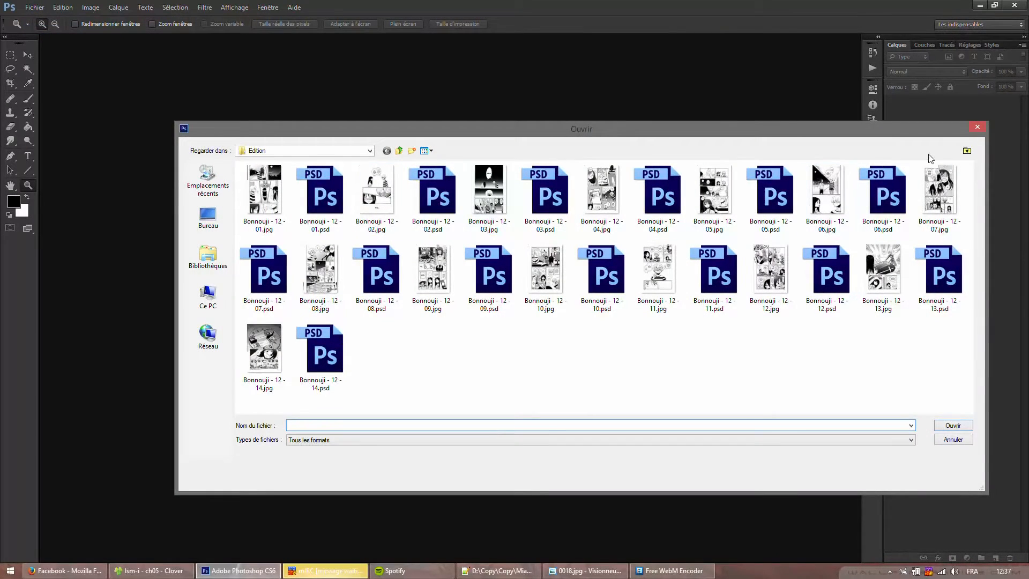
{"action": "left_click", "coordinate": [976, 128]}
Switch to the file explorer and open 0003.jpg in Photoshop again
{"action": "key", "text": "alt+Tab"}
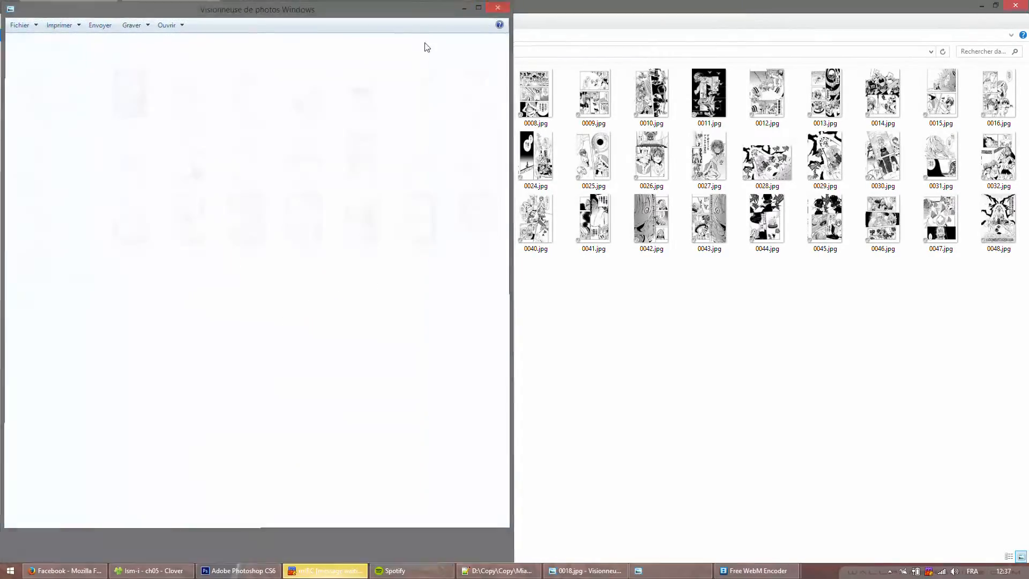
{"action": "left_click_drag", "start_coordinate": [246, 97], "coordinate": [321, 351]}
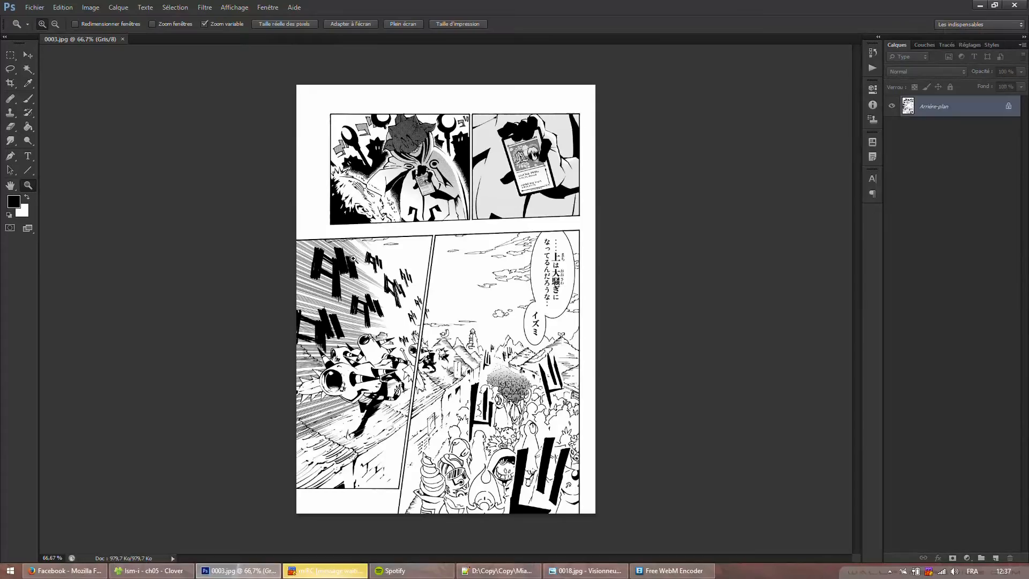
{"action": "left_click", "coordinate": [450, 249]}
Resize the page to a height of 1100 pixels, keeping its proportions
{"action": "key", "text": "ctrl+alt+i"}
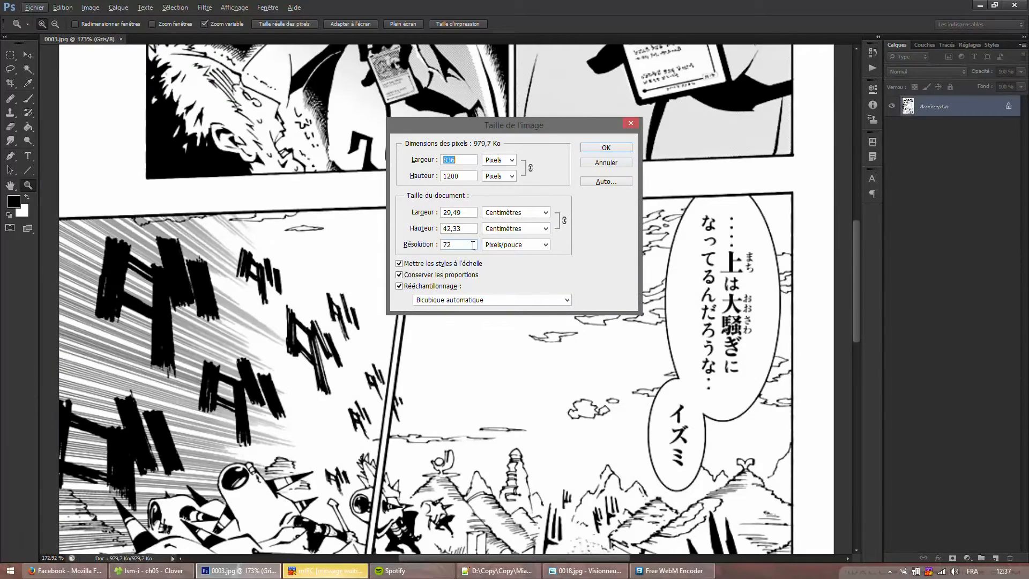
{"action": "left_click", "coordinate": [437, 244]}
{"action": "type", "text": "10"}
{"action": "key", "text": "BackSpace"}
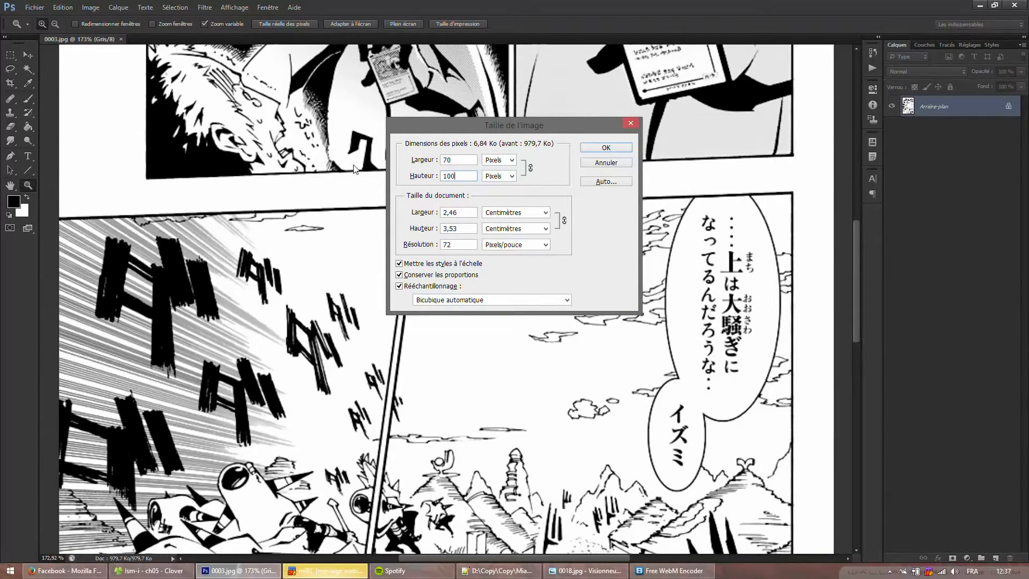
{"action": "type", "text": "100"}
{"action": "key", "text": "Return"}
{"action": "scroll", "coordinate": [273, 166], "scroll_direction": "down", "scroll_amount": 9}
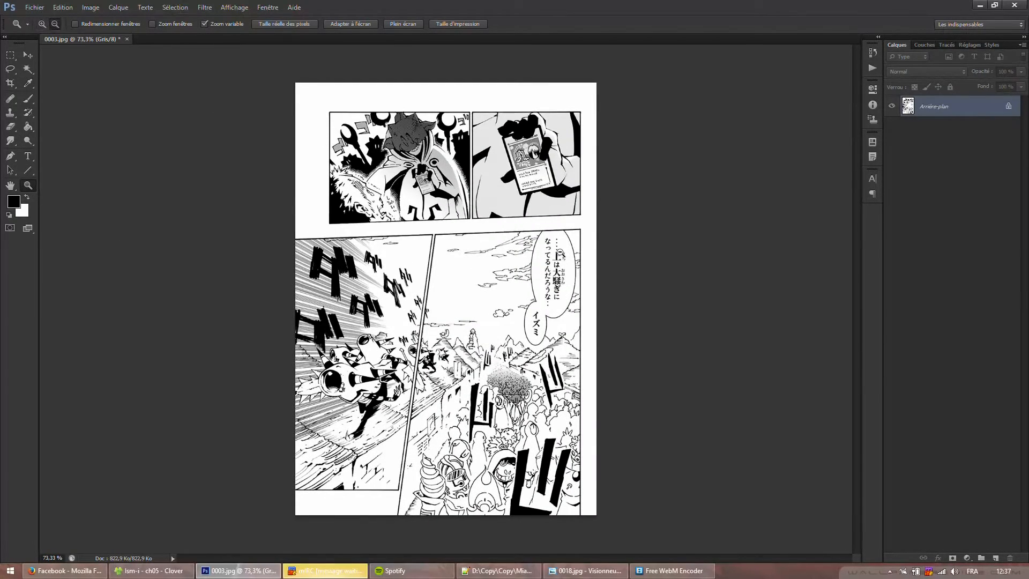
Save the resized page under its existing file name
{"action": "scroll", "coordinate": [674, 264], "scroll_direction": "up", "scroll_amount": 3}
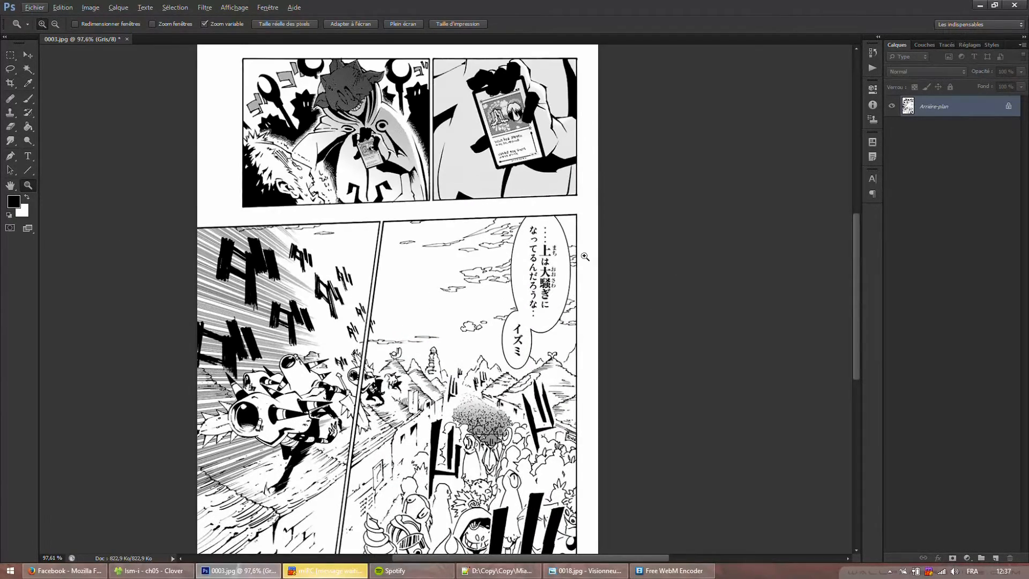
{"action": "scroll", "coordinate": [595, 259], "scroll_direction": "up", "scroll_amount": 2}
{"action": "key", "text": "ctrl+s"}
{"action": "scroll", "coordinate": [556, 249], "scroll_direction": "up", "scroll_amount": 2}
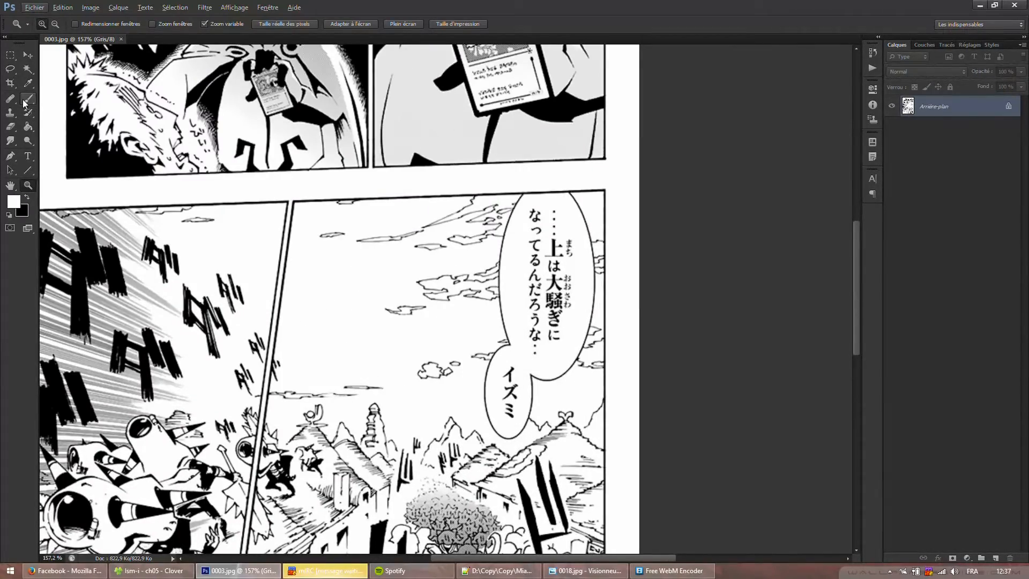
Select the Brush tool and close 0003.jpg
{"action": "left_click", "coordinate": [25, 101]}
{"action": "scroll", "coordinate": [466, 335], "scroll_direction": "up", "scroll_amount": 1}
{"action": "scroll", "coordinate": [466, 335], "scroll_direction": "down", "scroll_amount": 2}
{"action": "scroll", "coordinate": [466, 335], "scroll_direction": "down", "scroll_amount": 3}
{"action": "key", "text": "ctrl+w"}
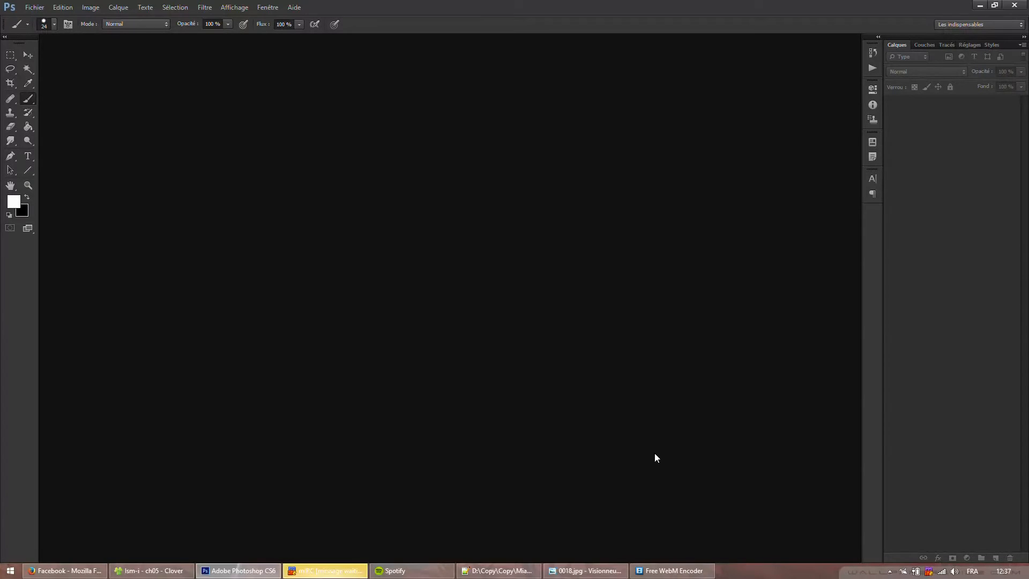